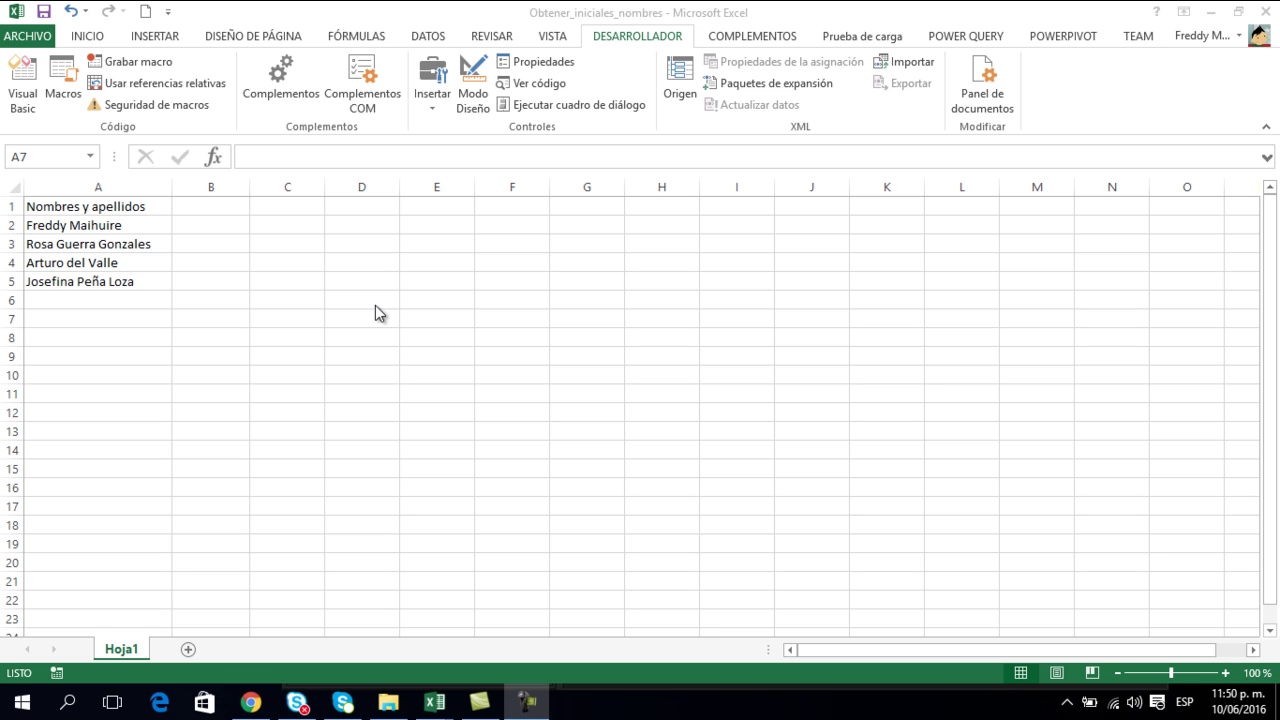
Step: Type the initials FM by hand into B2 for the name in A2
key("alt+Tab")
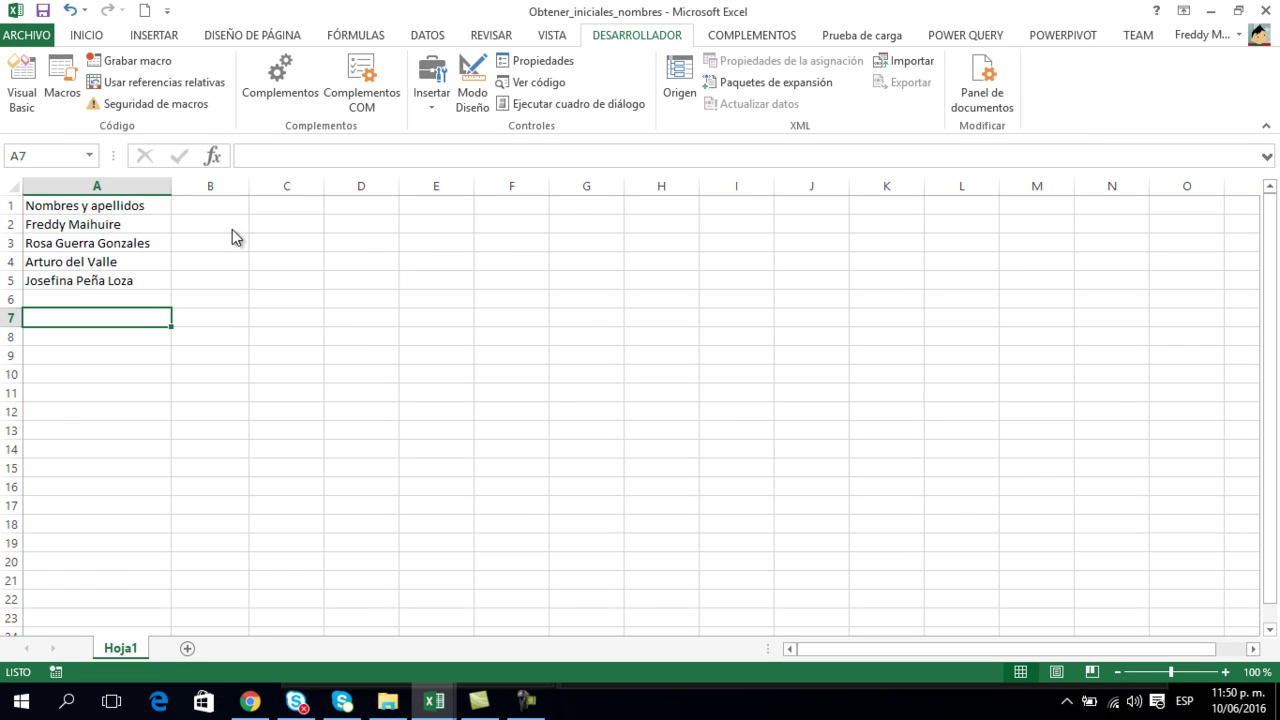
left_click(223, 226)
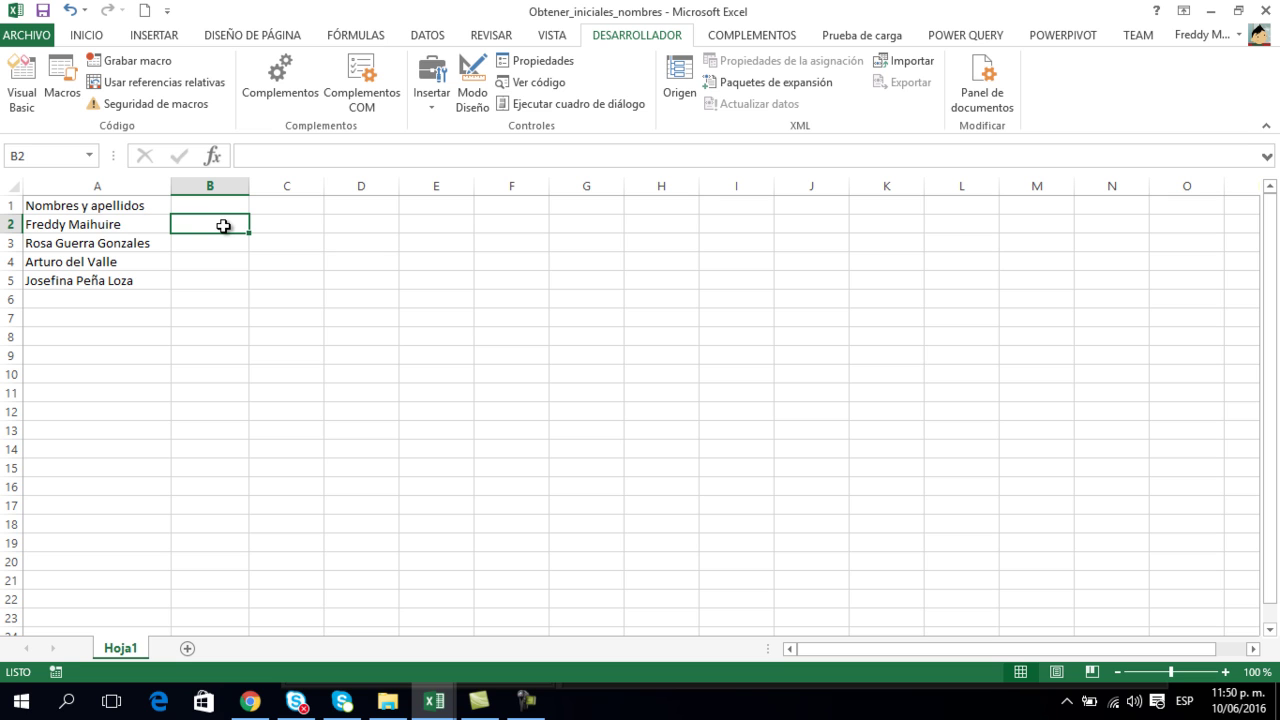
left_click(67, 225)
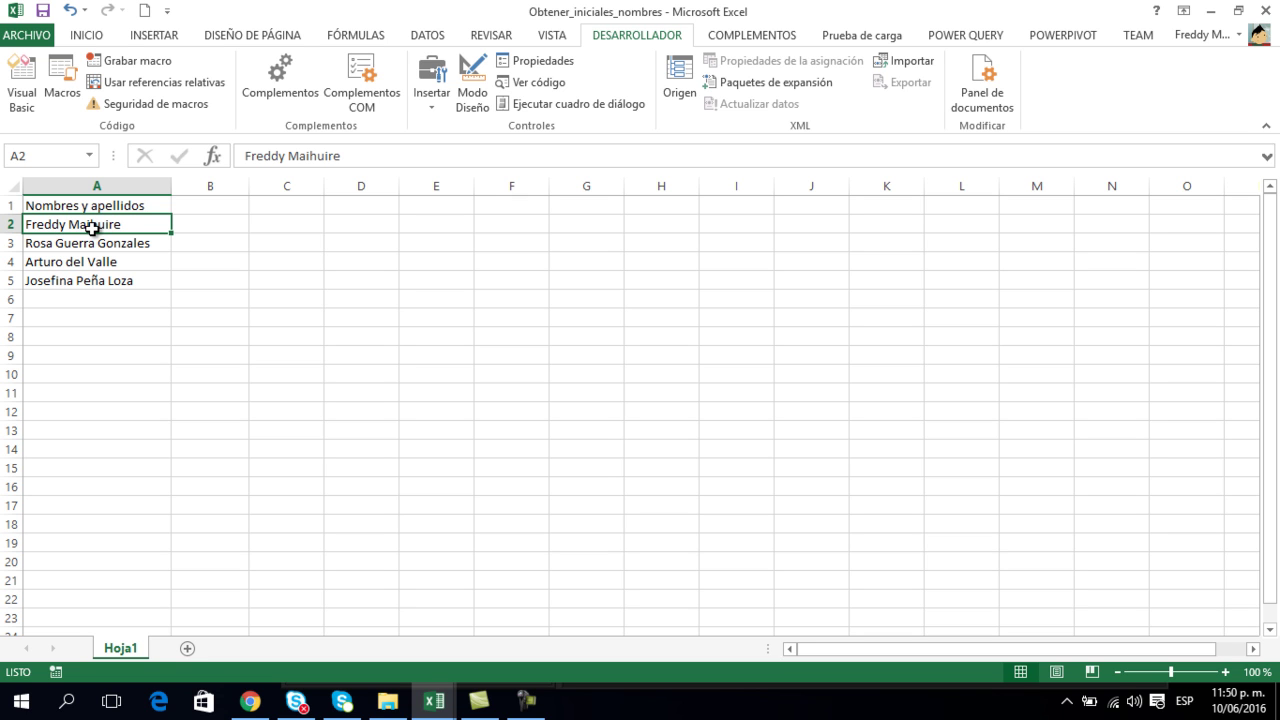
double_click(74, 228)
double_click(74, 228)
key("Home")
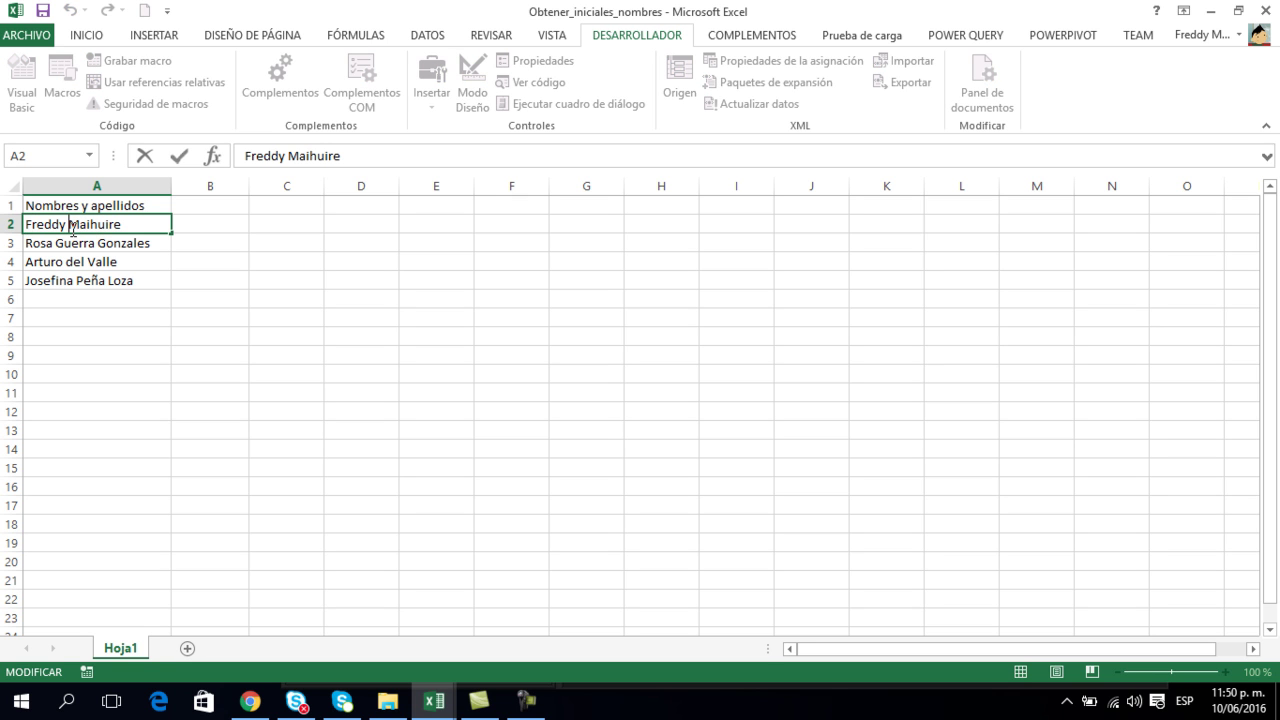
key("ctrl+Right")
key("shift+Right")
key("Tab")
type("FM")
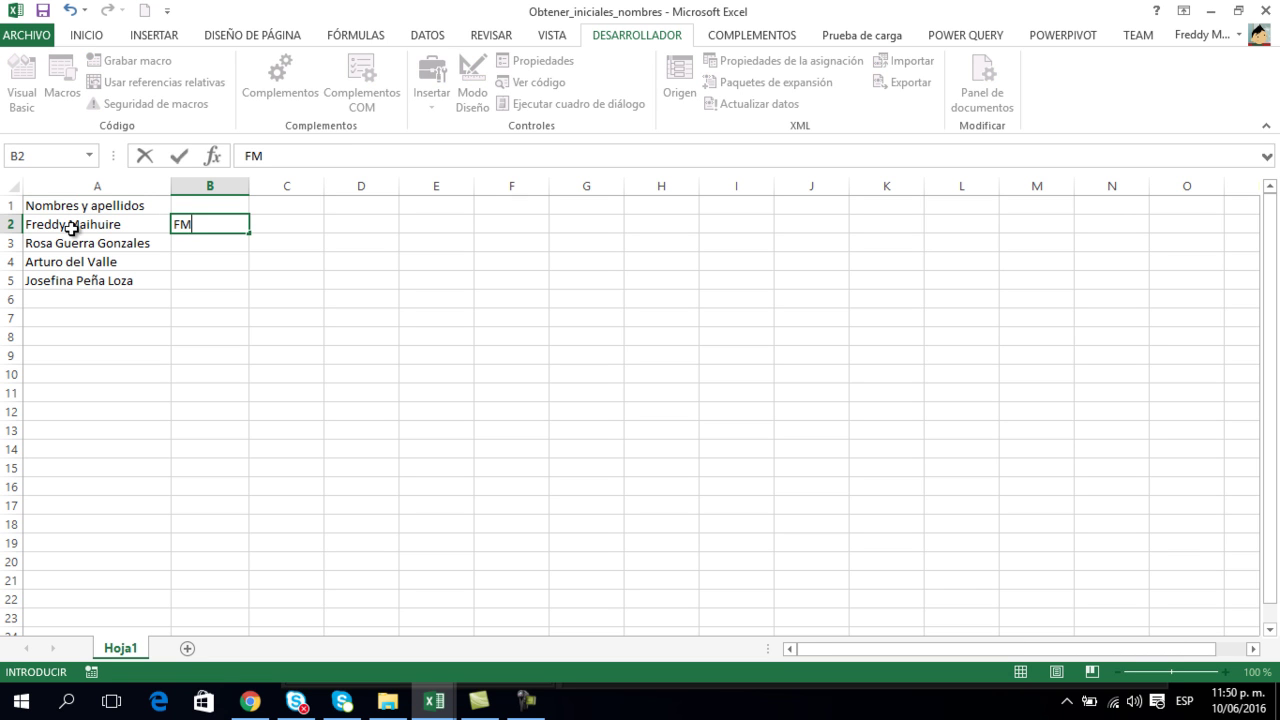
key("Return")
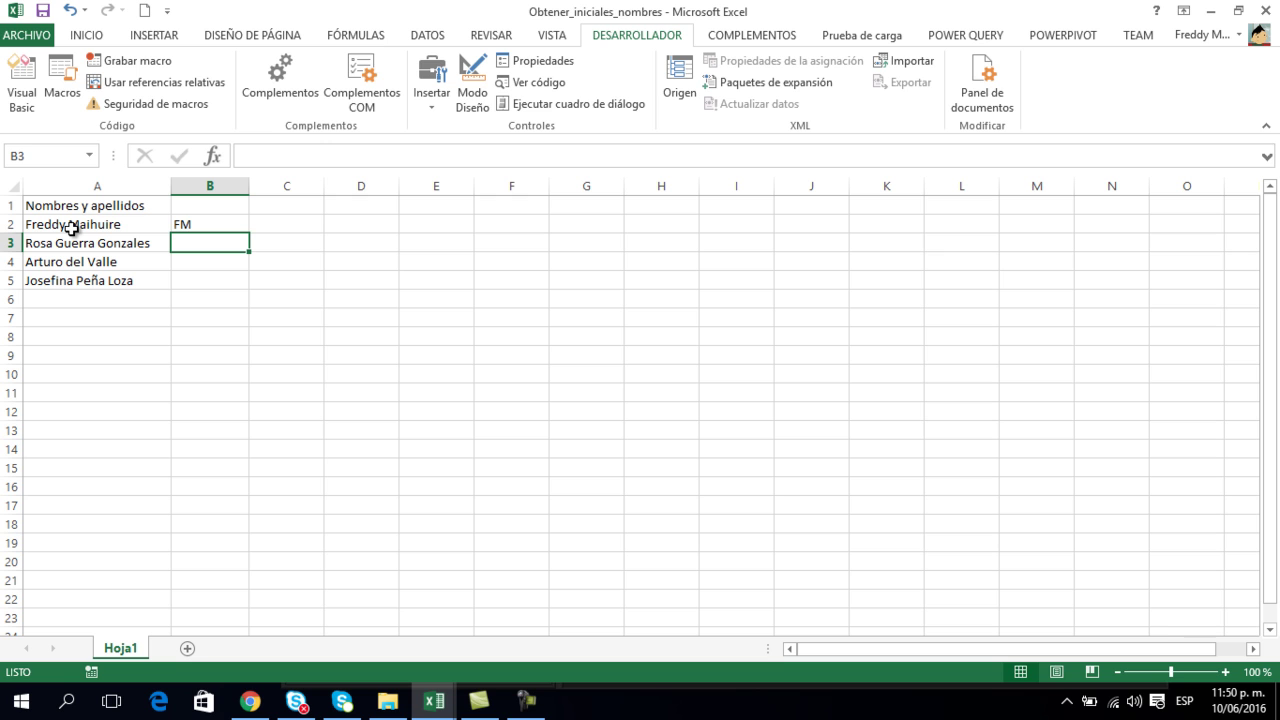
Step: Enter RGG in B3, then clear the hand-typed initials from B2:B3
type("RGG")
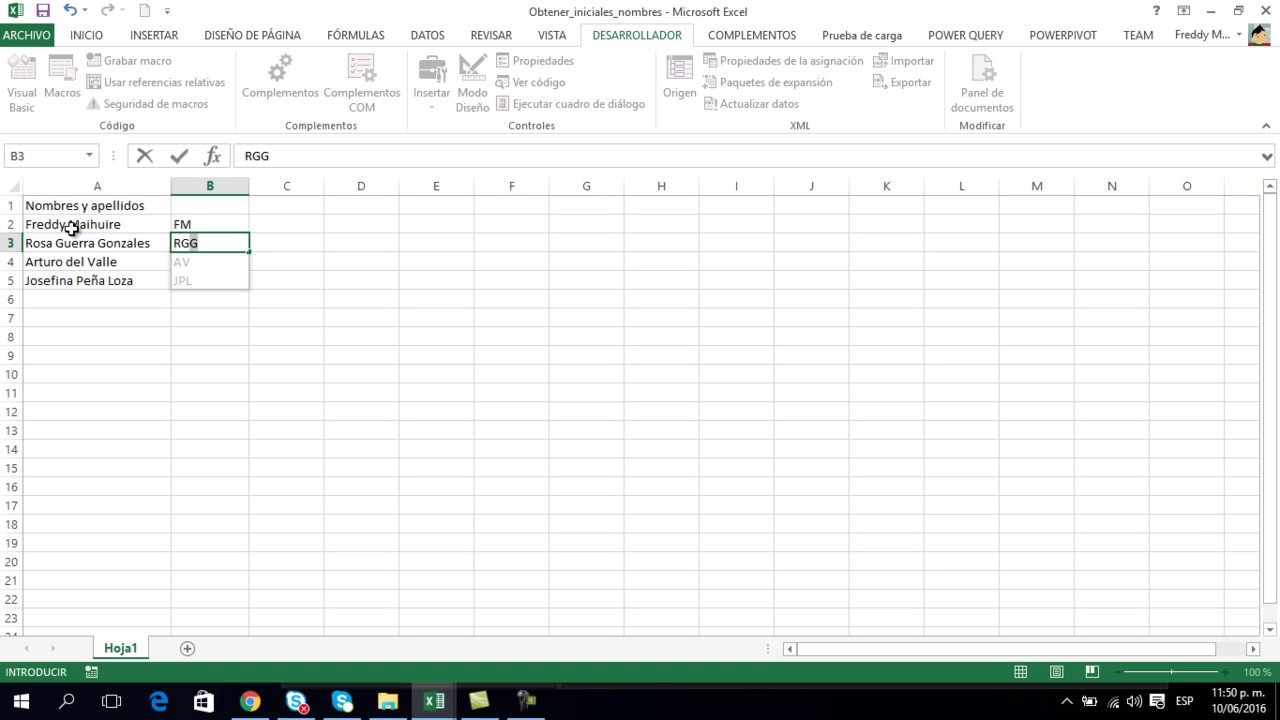
key("Return")
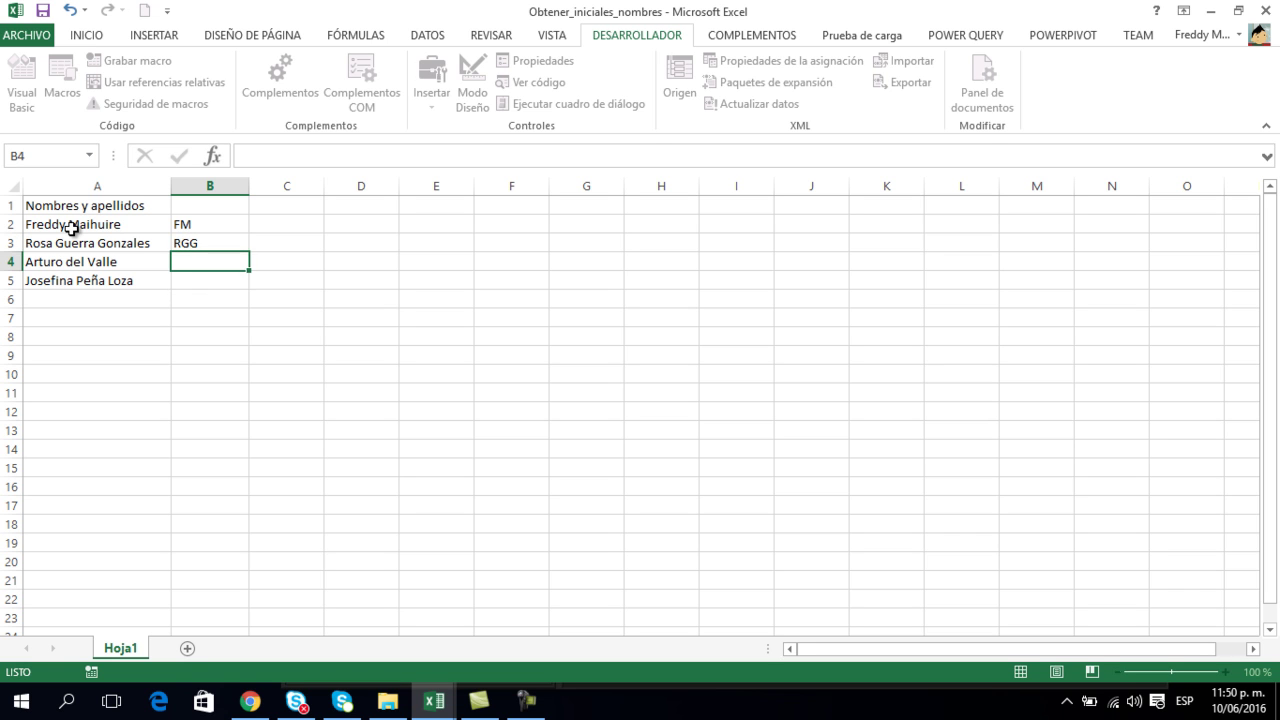
key("Left")
key("Down")
key("Up")
key("Up")
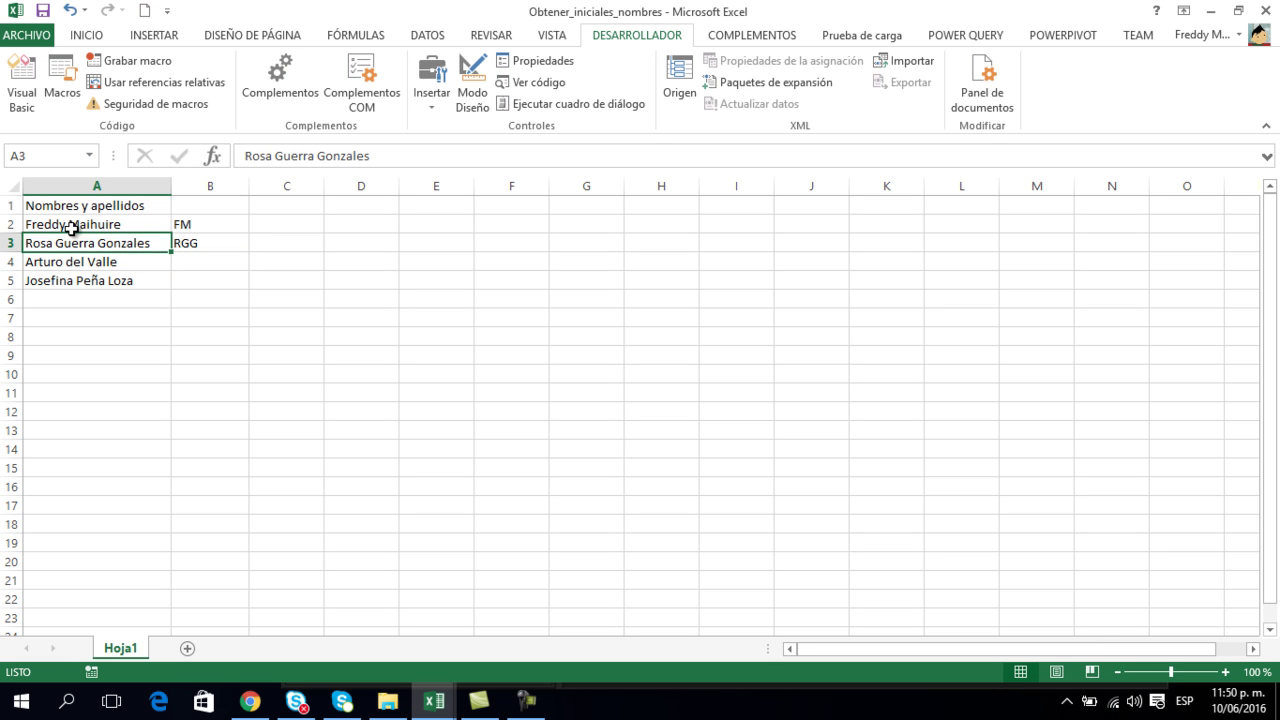
key("Right")
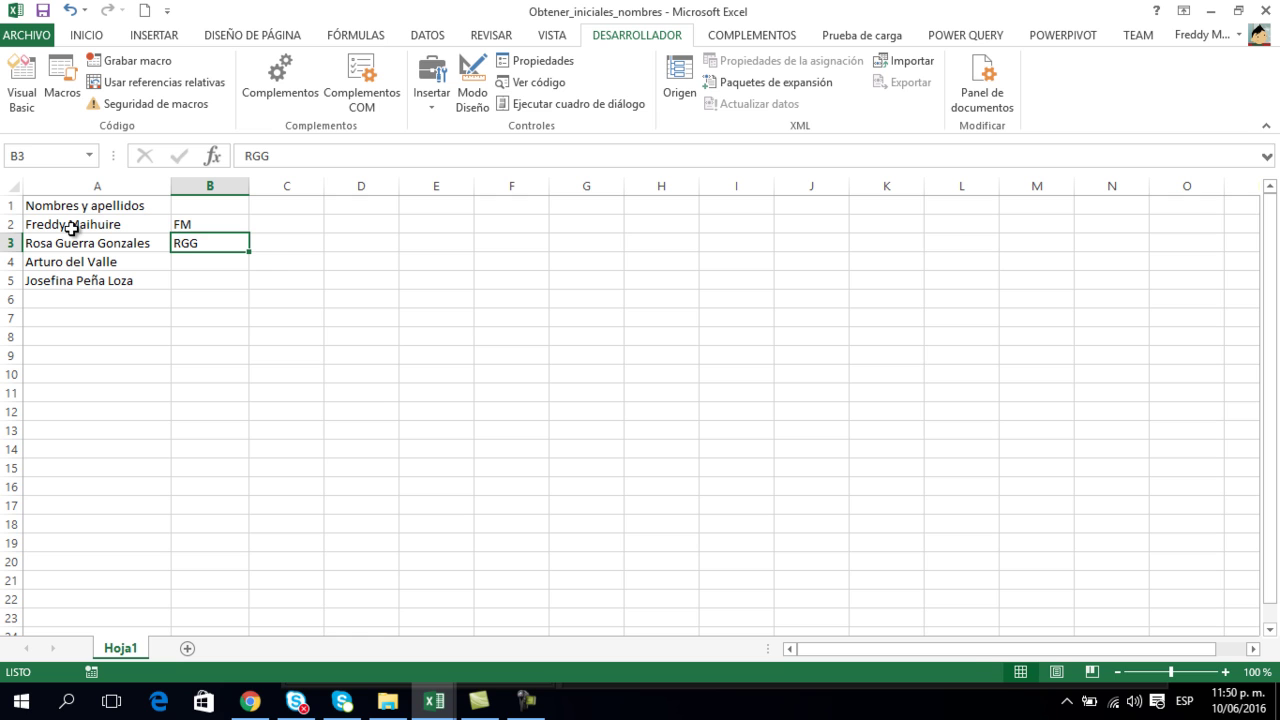
key("shift+Up")
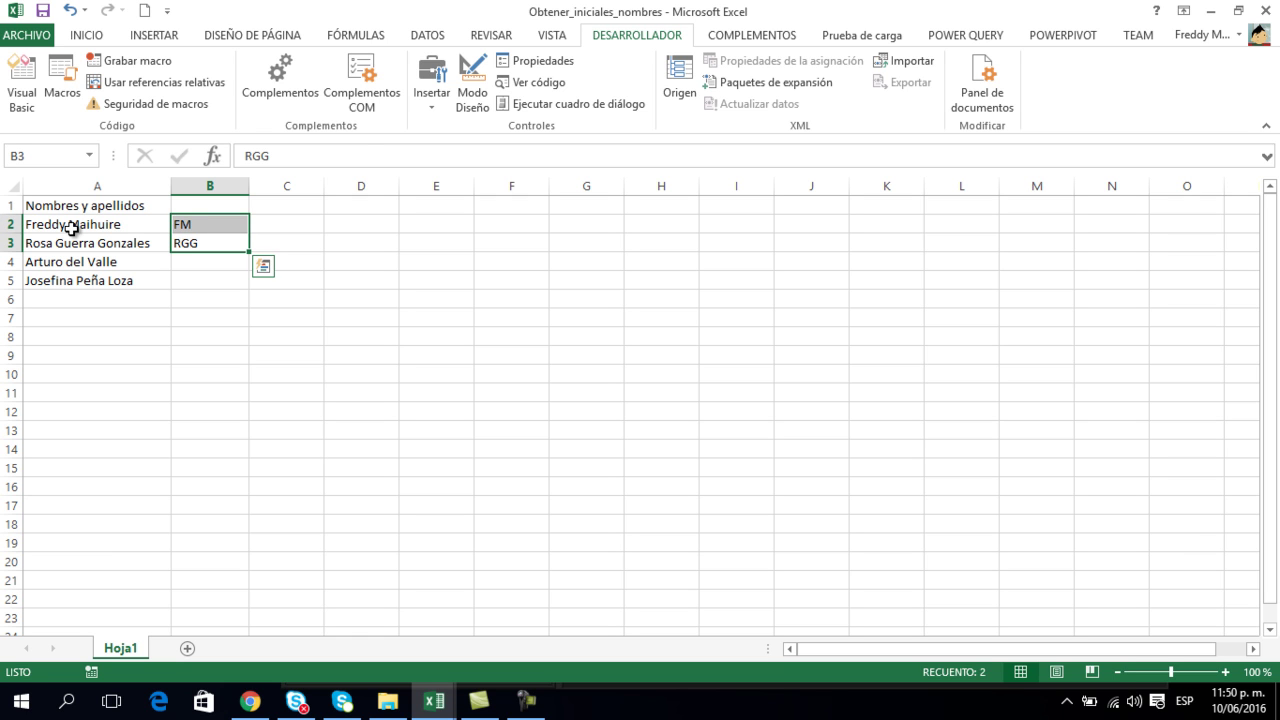
key("Delete")
key("Left")
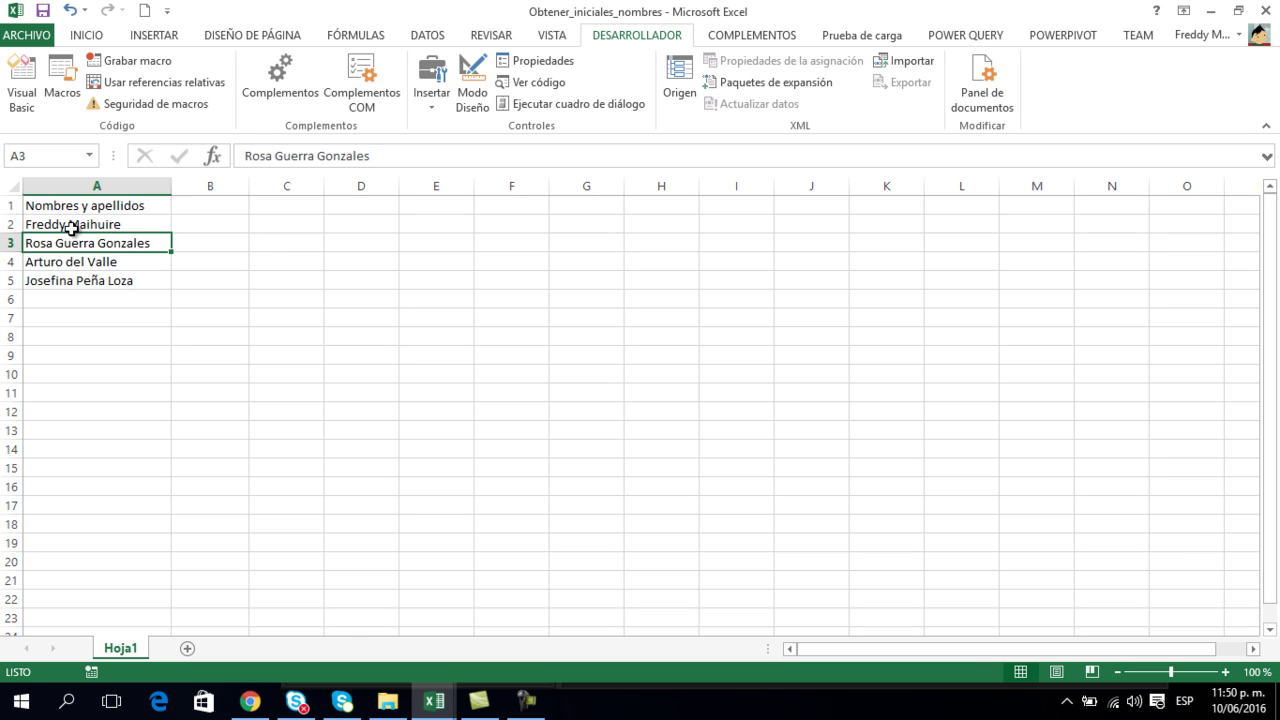
key("Up")
key("Right")
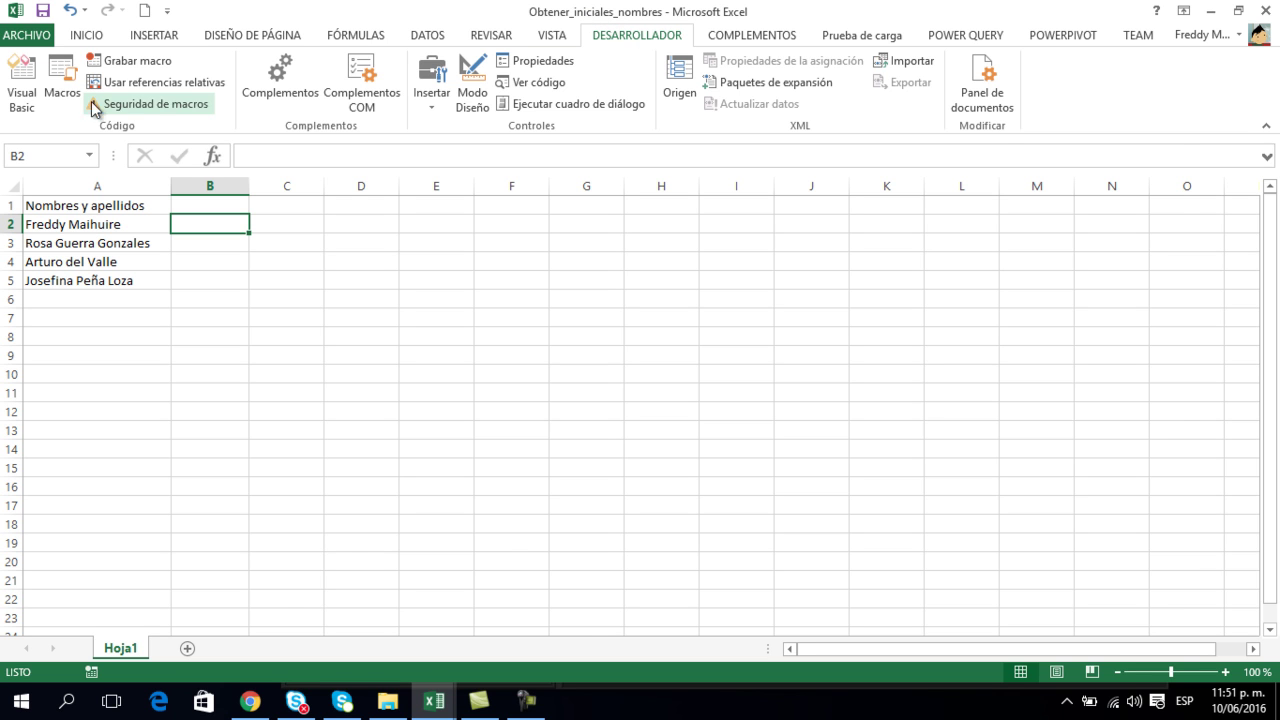
Step: Open the Visual Basic editor and insert a new module, Módulo1
left_click(22, 84)
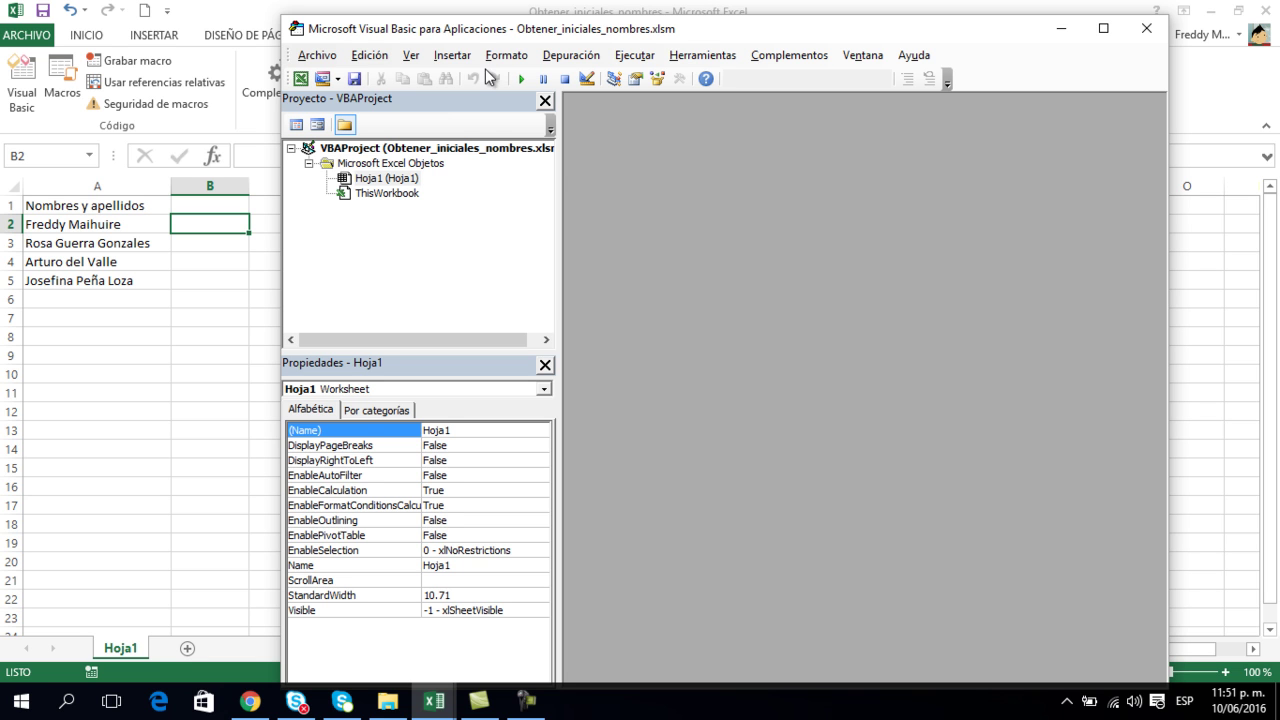
left_click(456, 55)
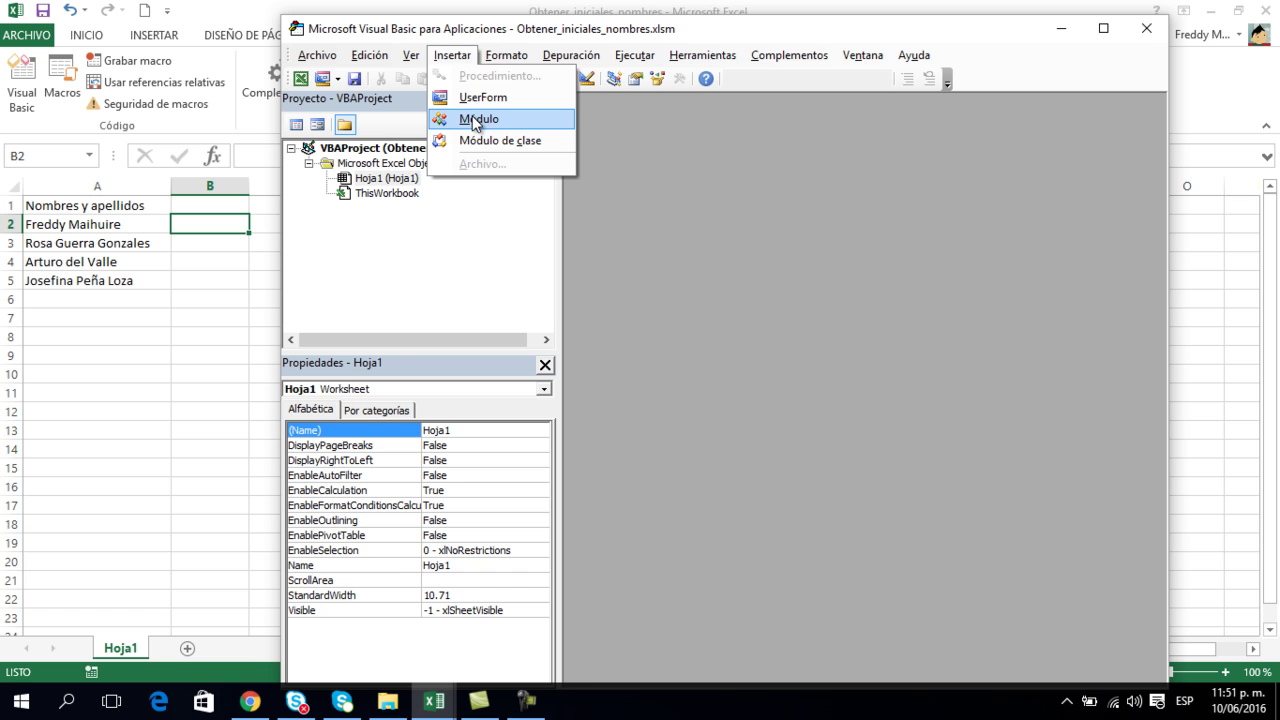
left_click(474, 121)
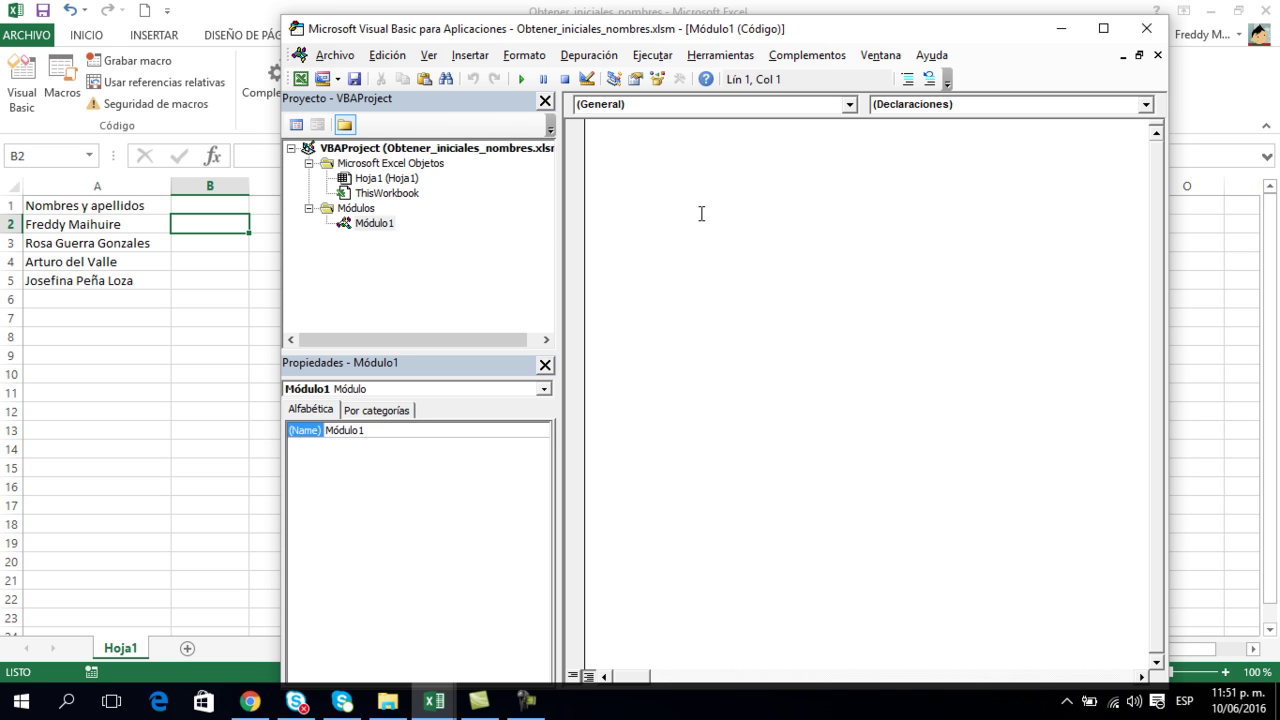
Step: Write the header Function ObtenerIniciales(Celda As Range) and start declaring Nombres as String
type("function ")
type("Obtener")
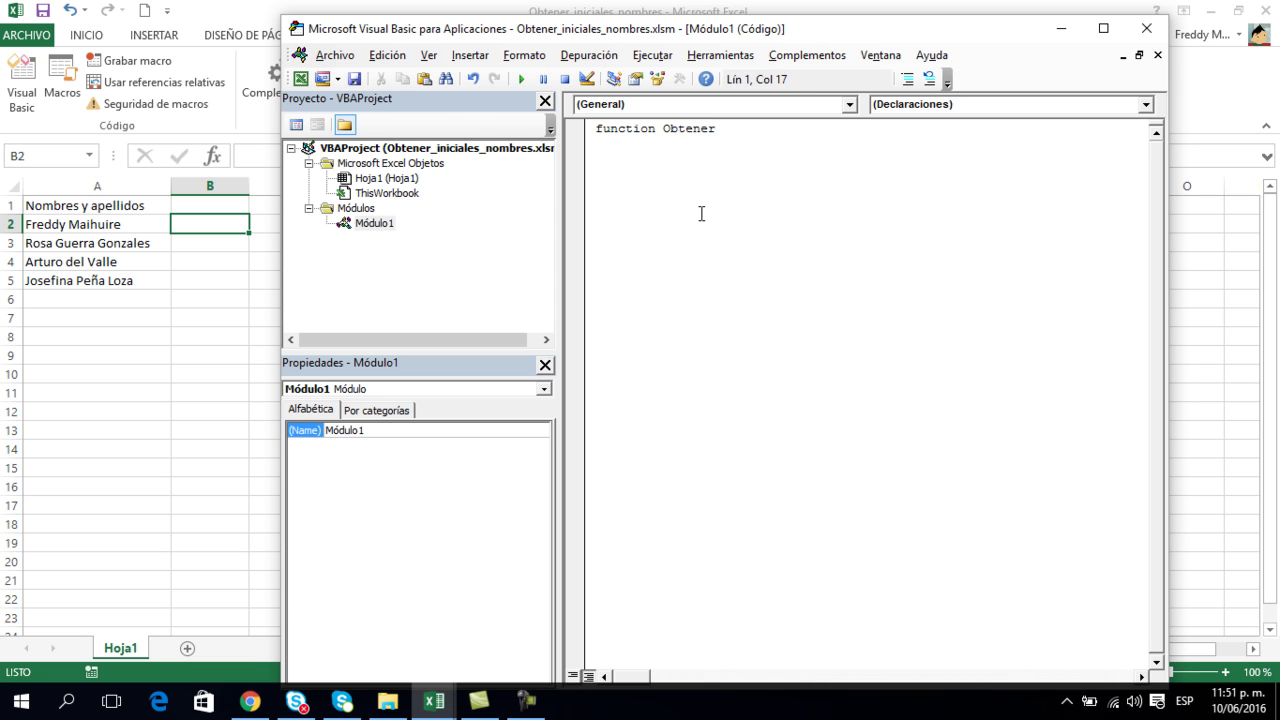
type("Iniciales(")
type("CElda")
key("Left")
key("Left")
key("shift+Left")
type("e")
key("End")
type("as ra")
key("Tab")
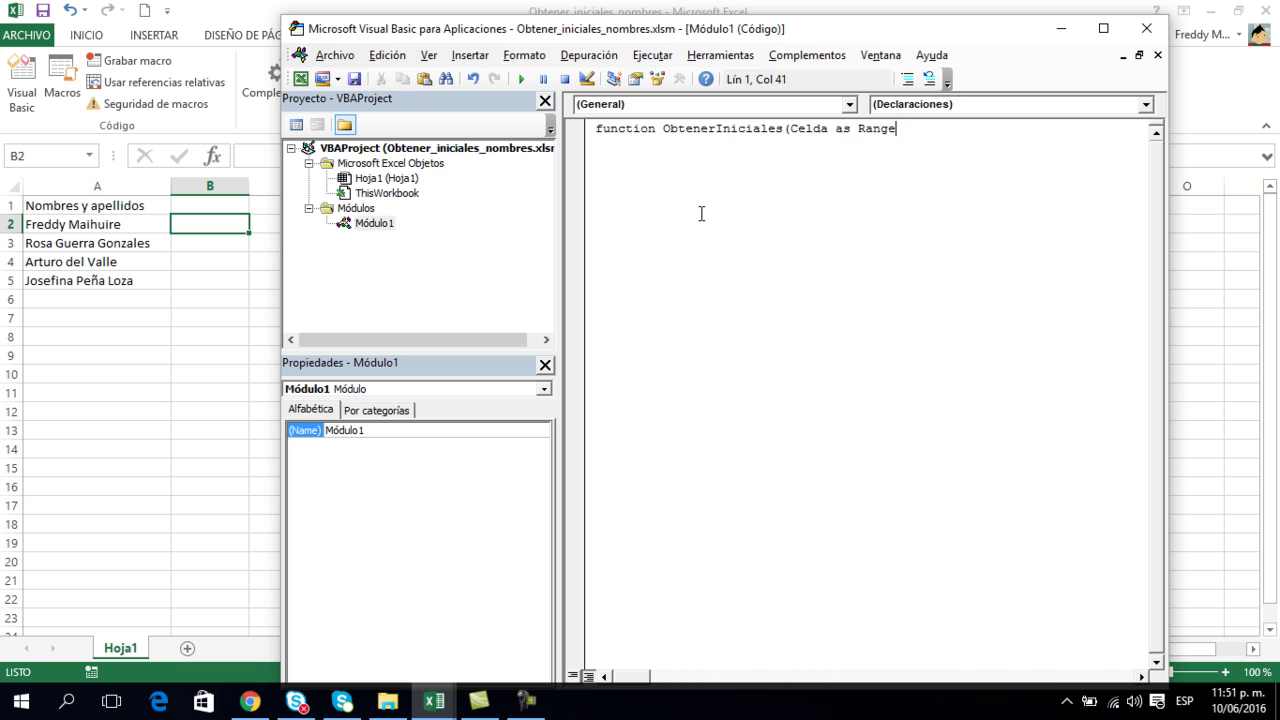
type(")")
key("Return")
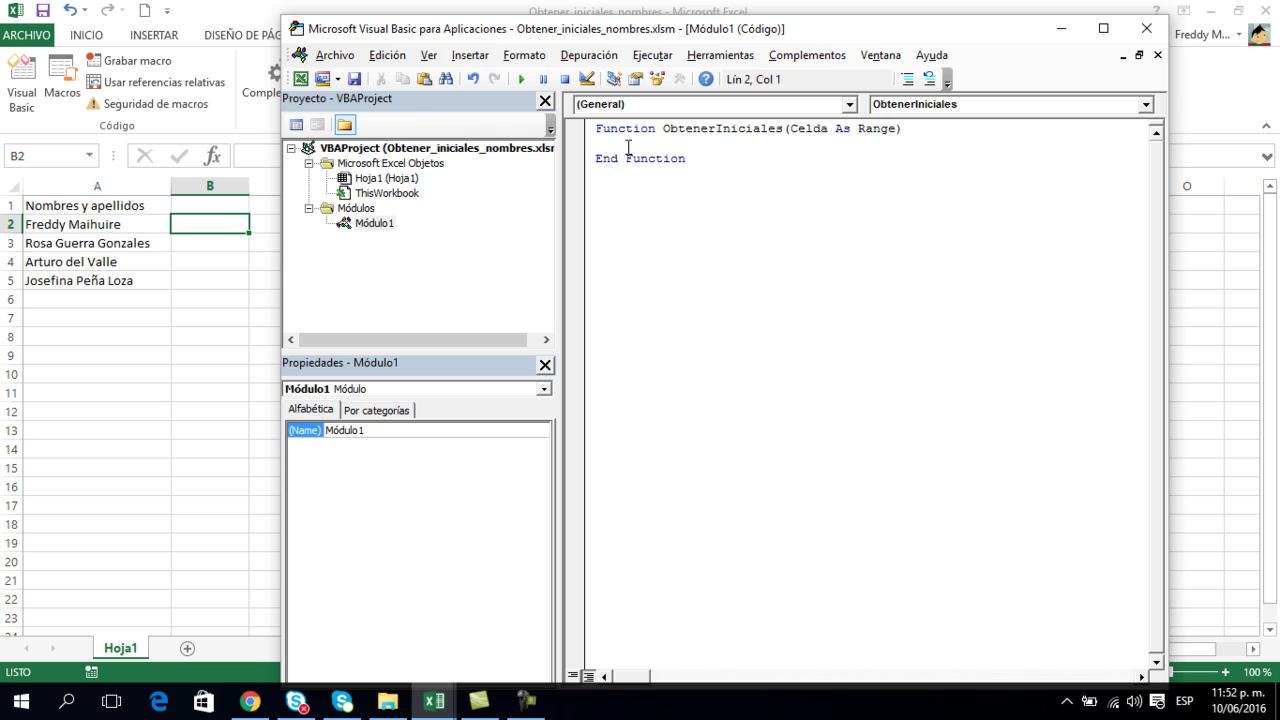
type("dim Nombres as")
type(" st")
Step: Complete the declaration Dim Nombres() As String
key("Tab")
key("Left")
key("Left")
key("Left")
key("Left")
key("Left")
key("Left")
key("Left")
key("Left")
key("Left")
type("()")
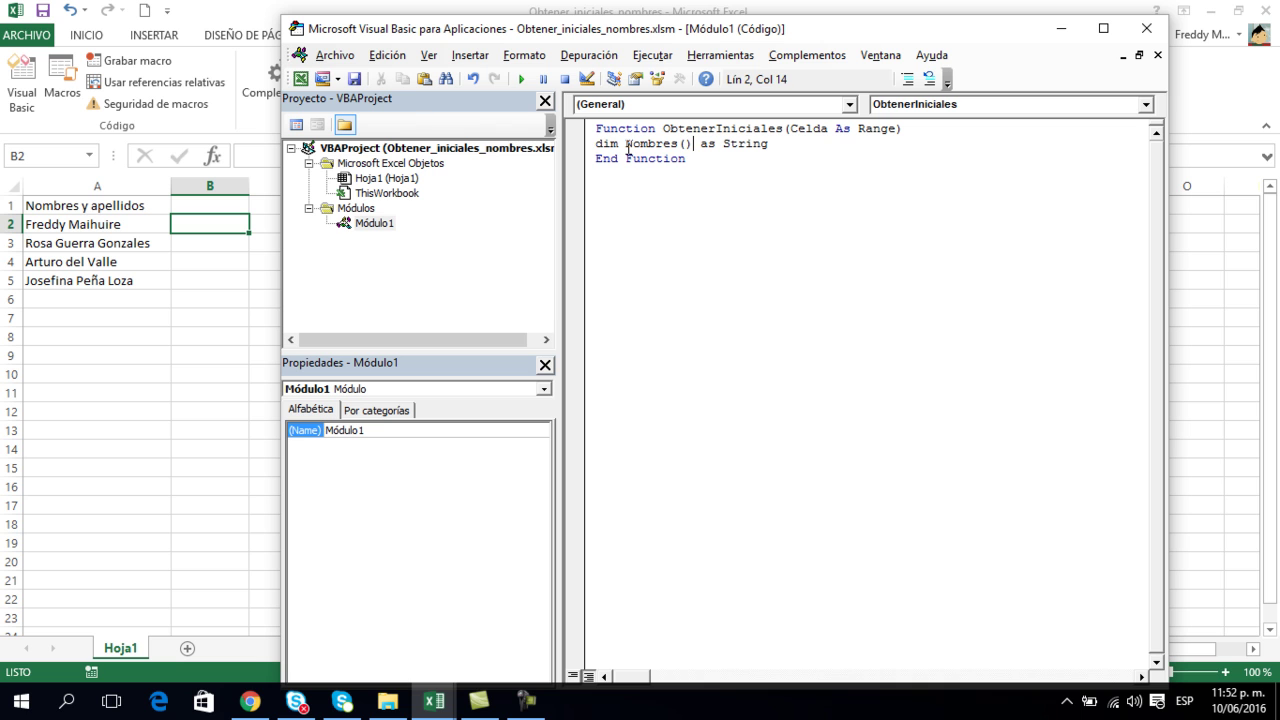
key("Return")
Step: Declare Dim LetraInicial As String and begin the line nombres=split(
type("dim ")
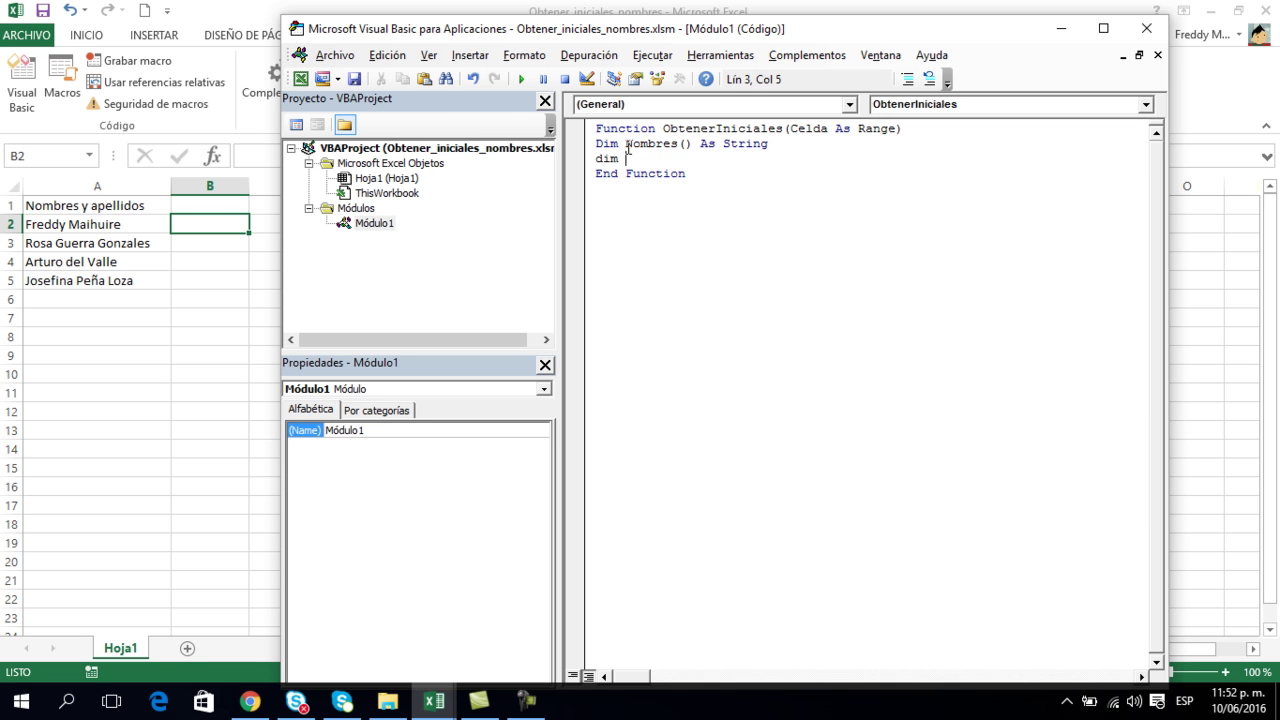
type("LetraInicial as String")
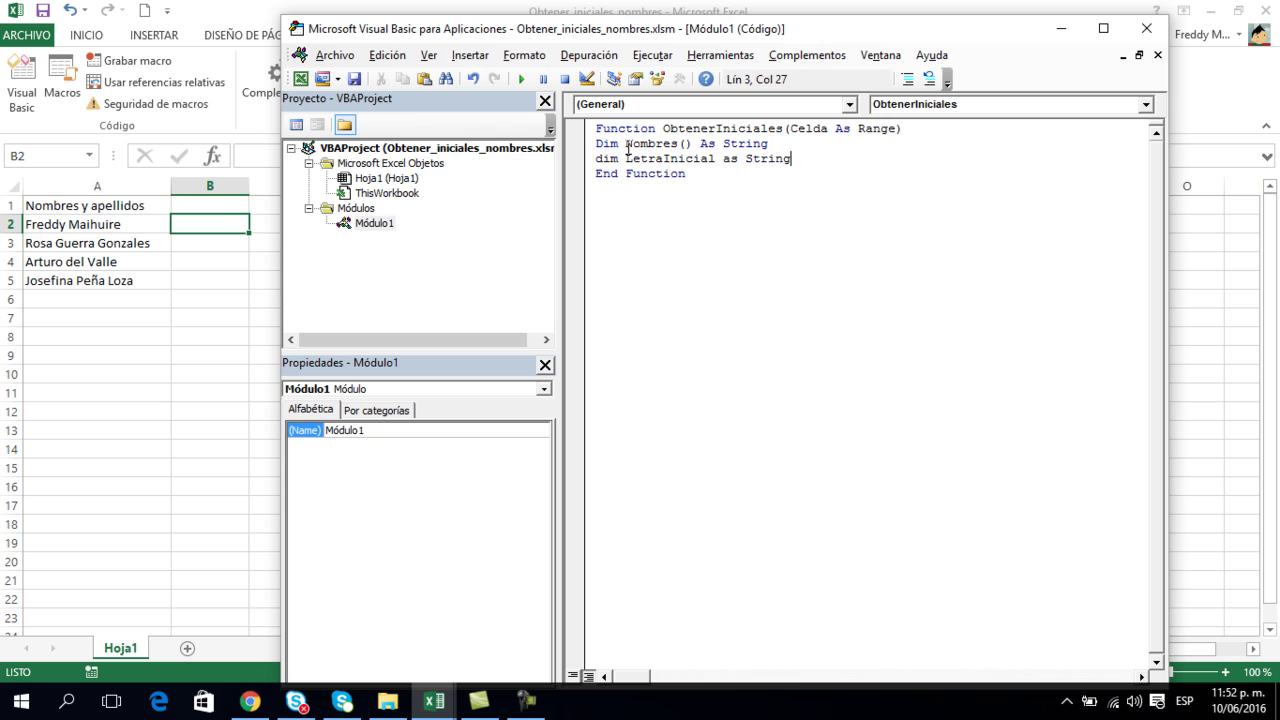
key("Return")
key("Return")
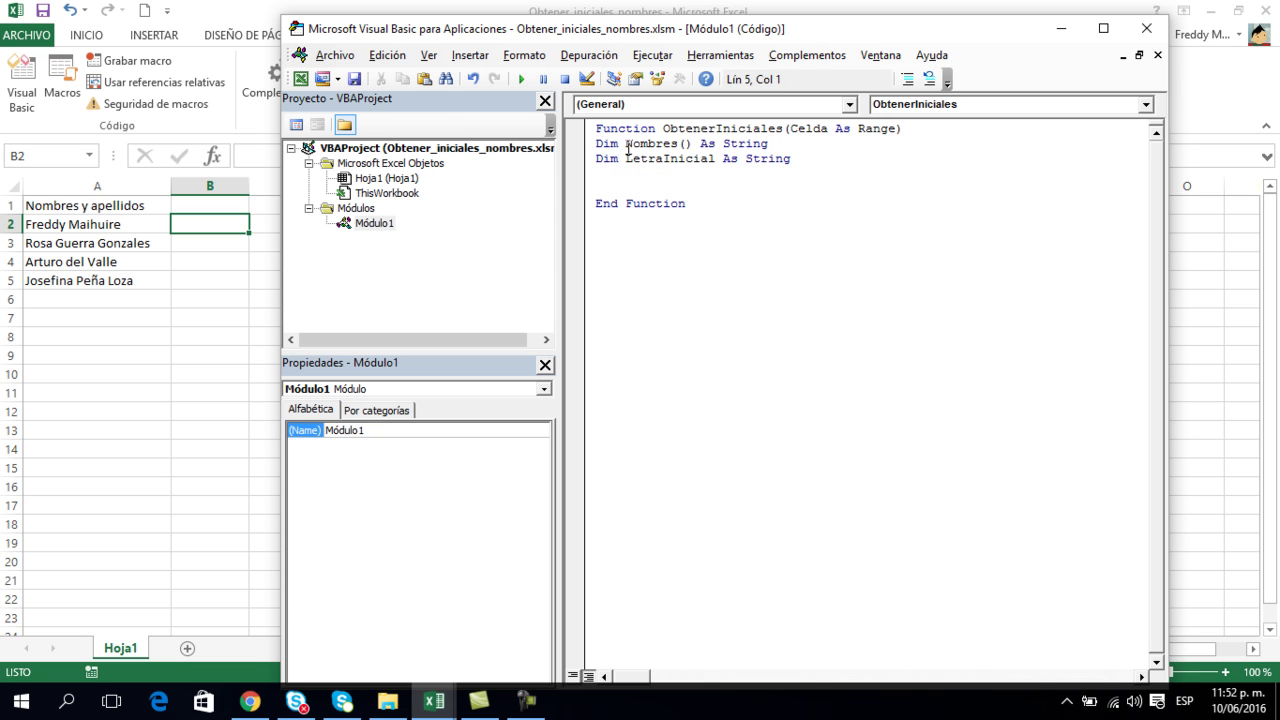
key("Up")
key("Up")
key("Up")
key("ctrl+Right")
key("ctrl+shift+Right")
key("shift+Right")
key("shift+Right")
key("Down")
key("Down")
key("Down")
type("nombres")
type("=")
type("split")
type("(")
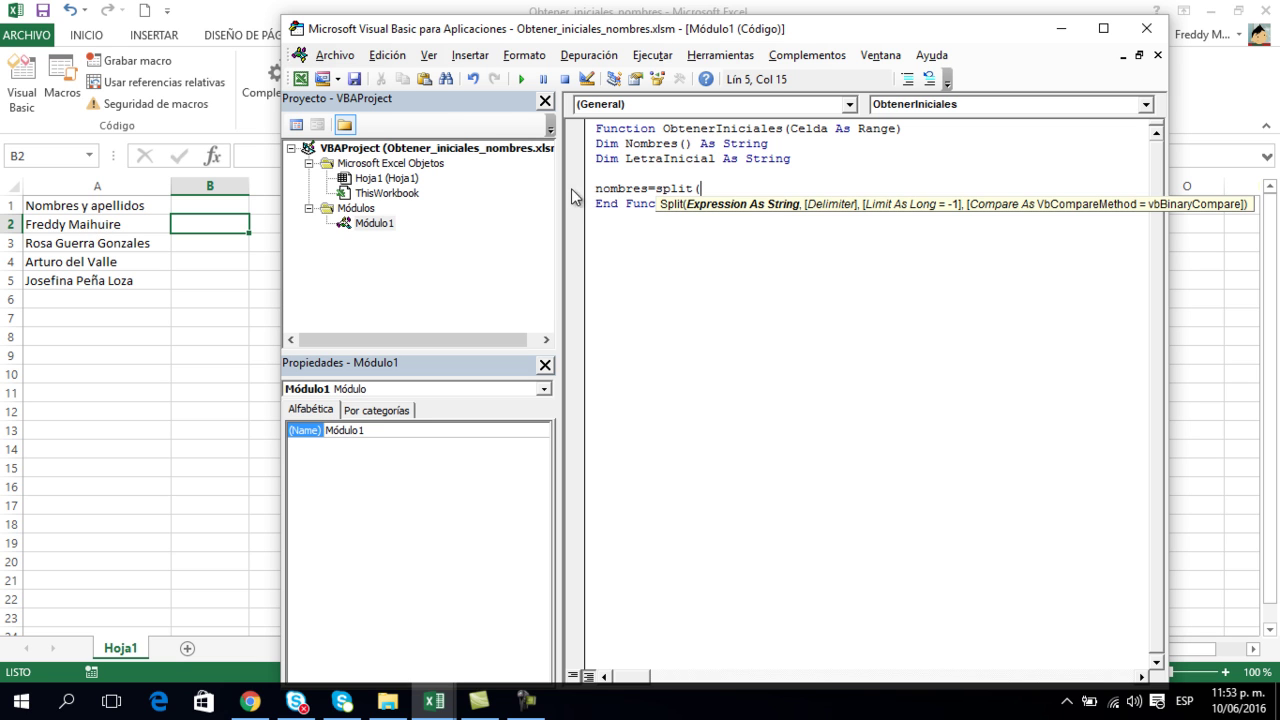
Step: Finish Nombres = Split(Celda, " ") with blank lines below, then switch back to Excel
type("celda")
type(",")
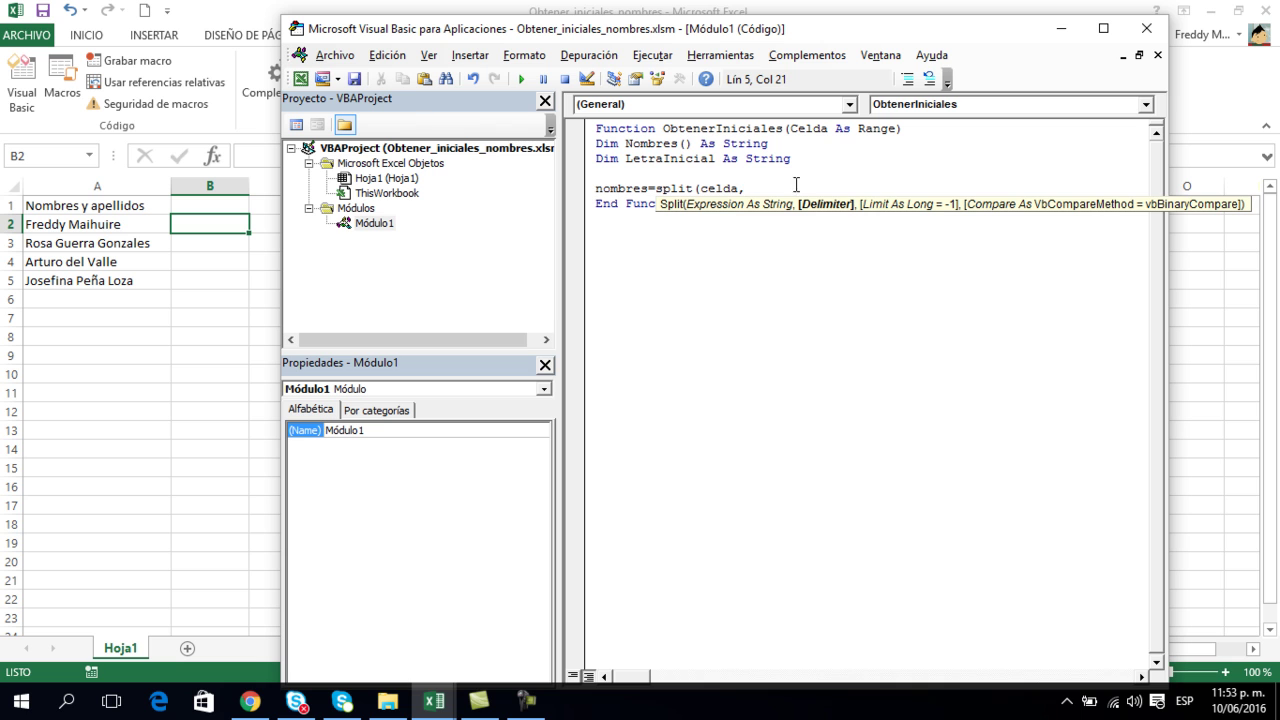
type("\" \")")
key("Return")
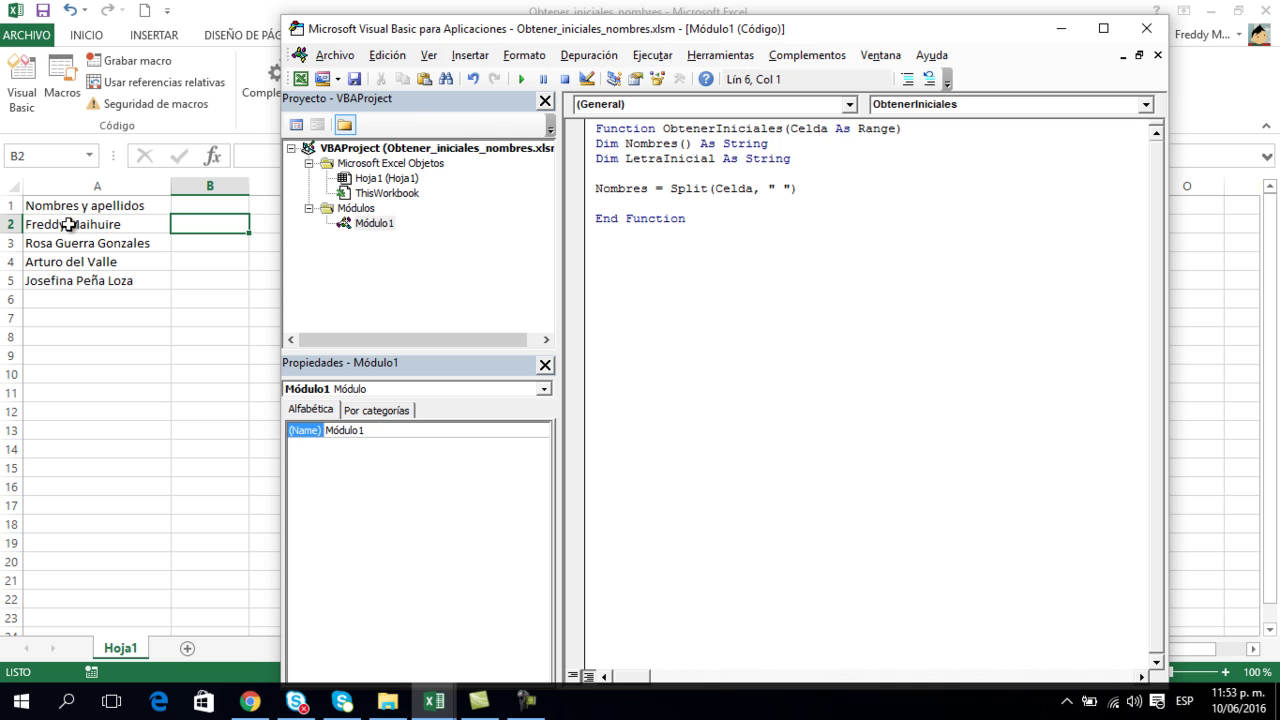
left_click(783, 189)
key("Return")
key("Return")
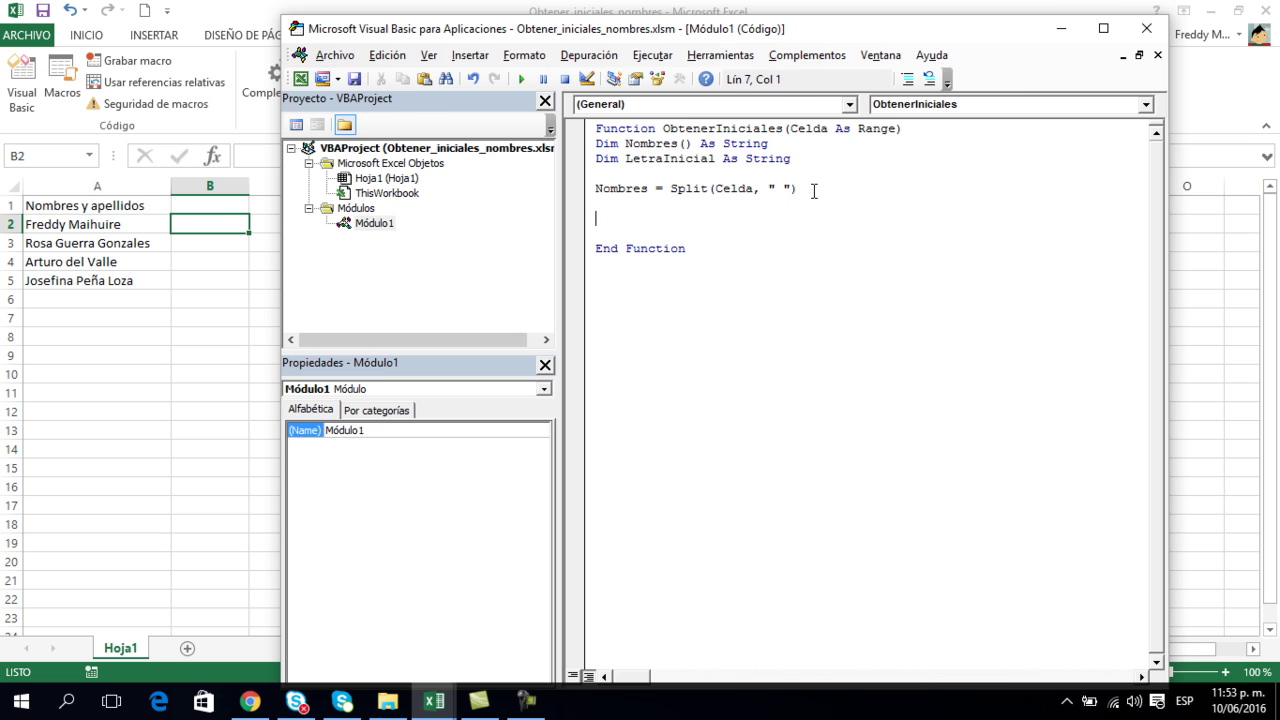
key("alt+F11")
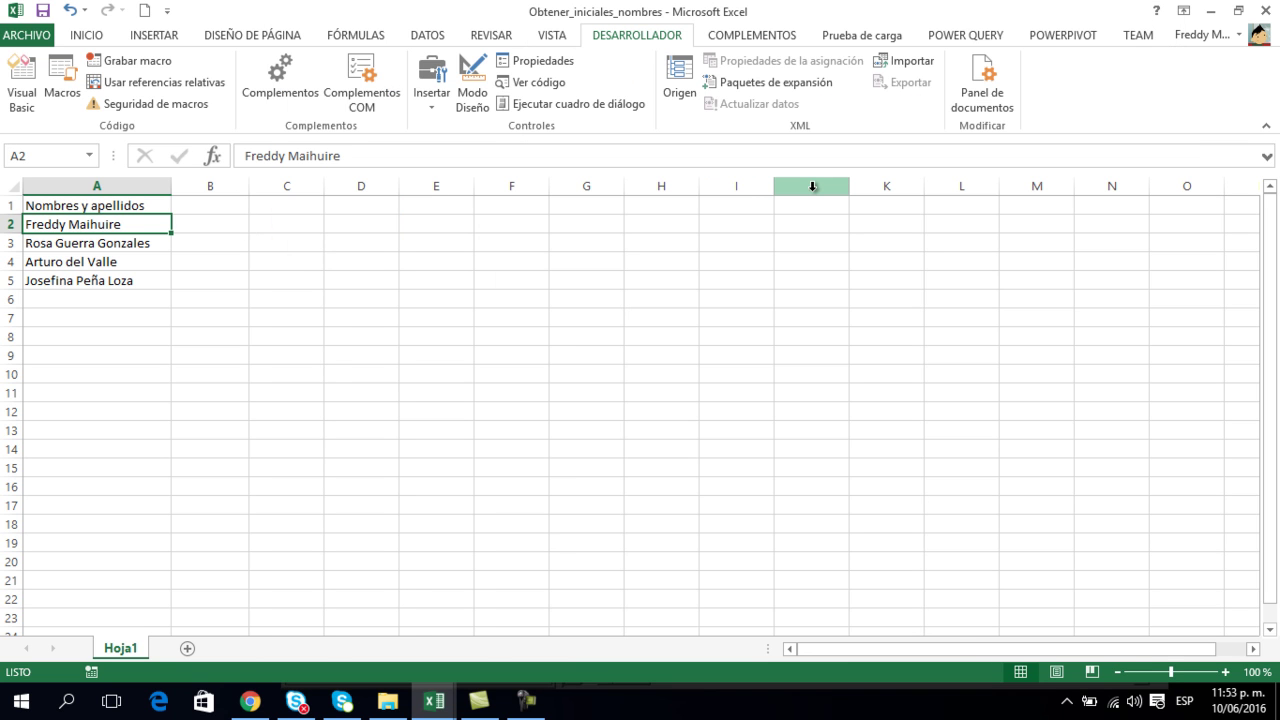
Step: Highlight the first name and surname in A2 as separate words, leaving the cell unchanged
key("F2")
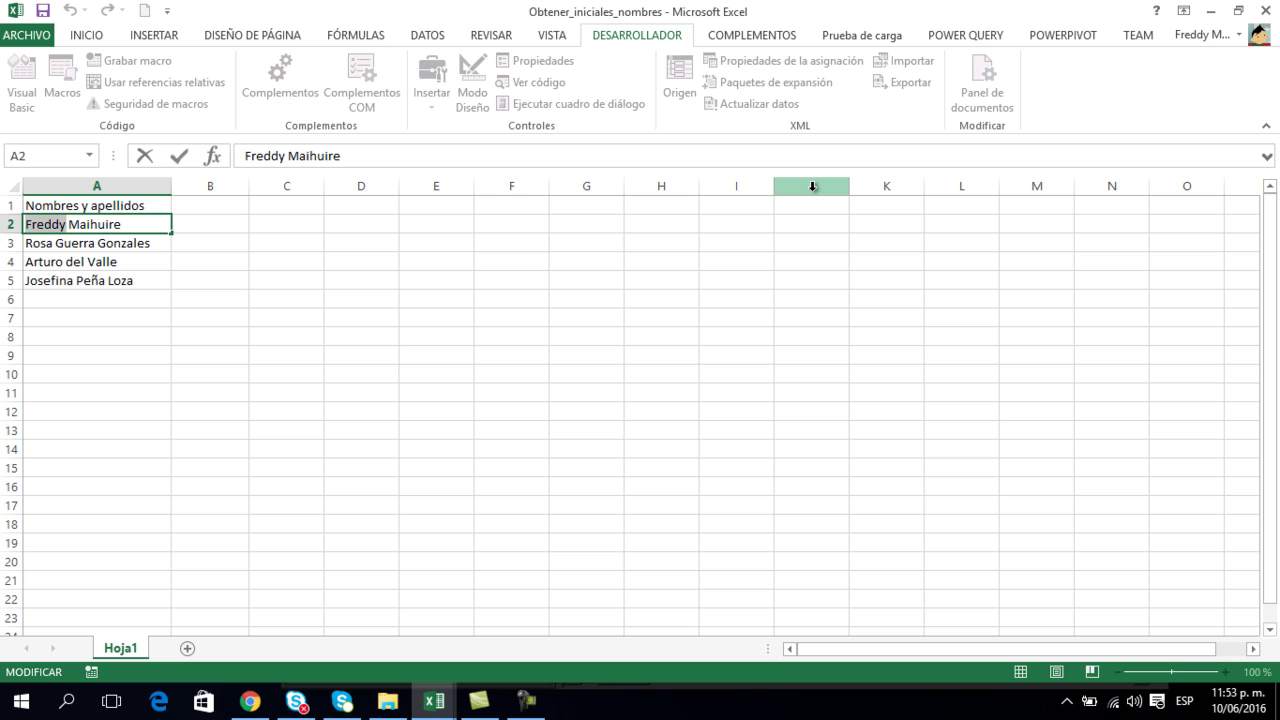
key("Right")
key("ctrl+shift+Left")
key("Left")
key("Home")
key("ctrl+shift+Right")
key("Right")
key("ctrl+shift+Right")
key("Escape")
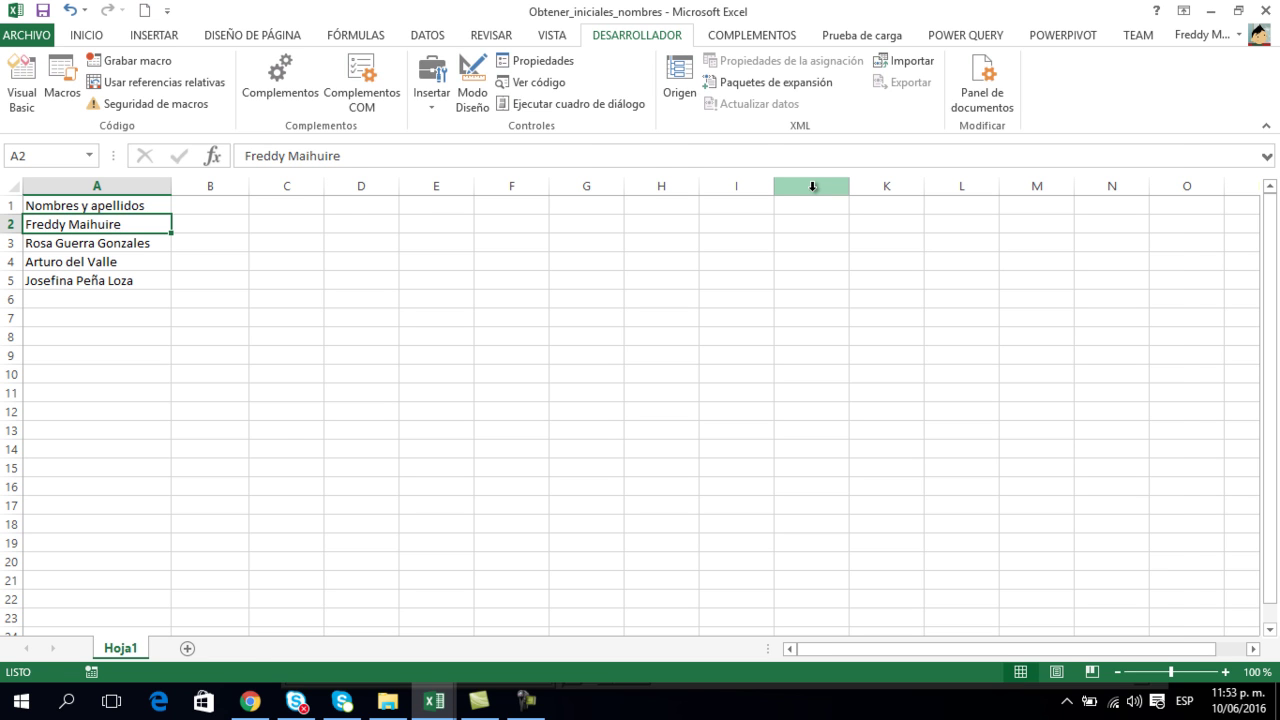
Step: Return to the VBA editor and step through the Nombres Split line up to the delimiter
key("alt+F11")
key("Up")
key("Up")
key("ctrl+shift+Right")
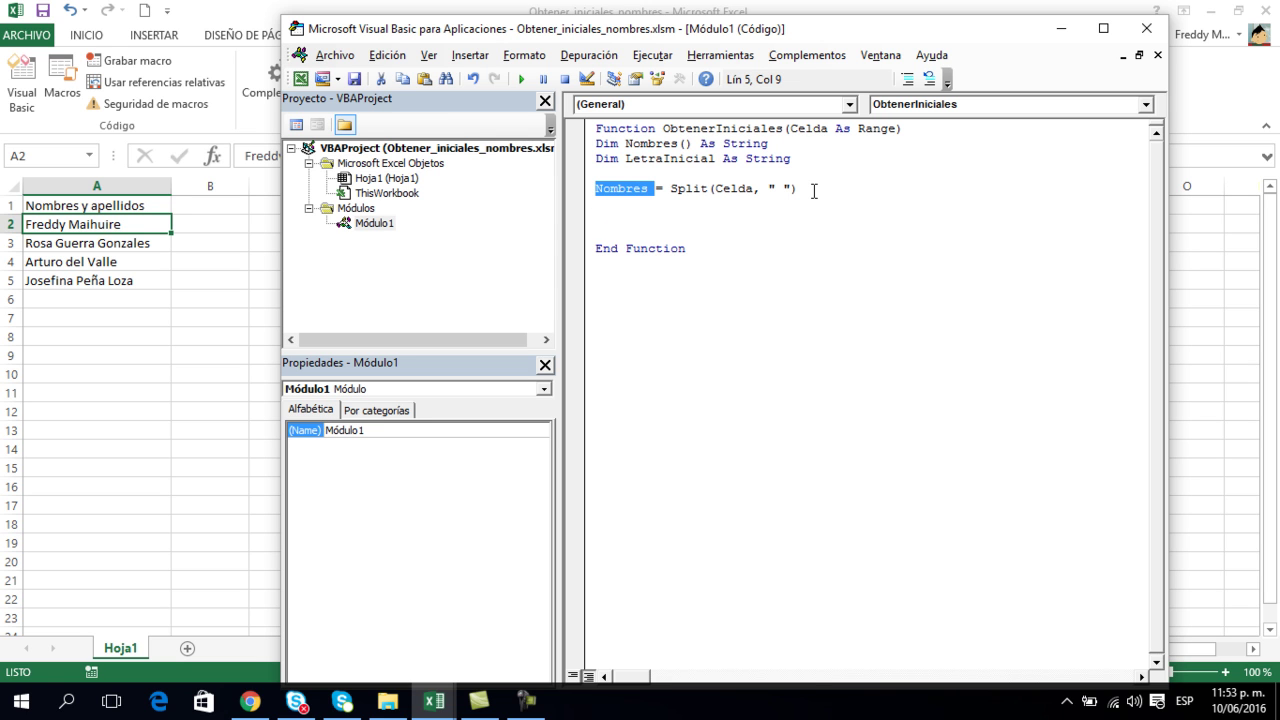
key("Home")
key("Right")
key("Right")
key("Right")
key("Right")
key("Right")
key("Right")
key("Right")
key("Right")
key("ctrl+Right")
key("ctrl+Right")
key("ctrl+Right")
key("ctrl+Right")
key("ctrl+Right")
Step: Add test lines assigning the A2 first name to Nombres(0) and surname to Nombres(1)
key("Down")
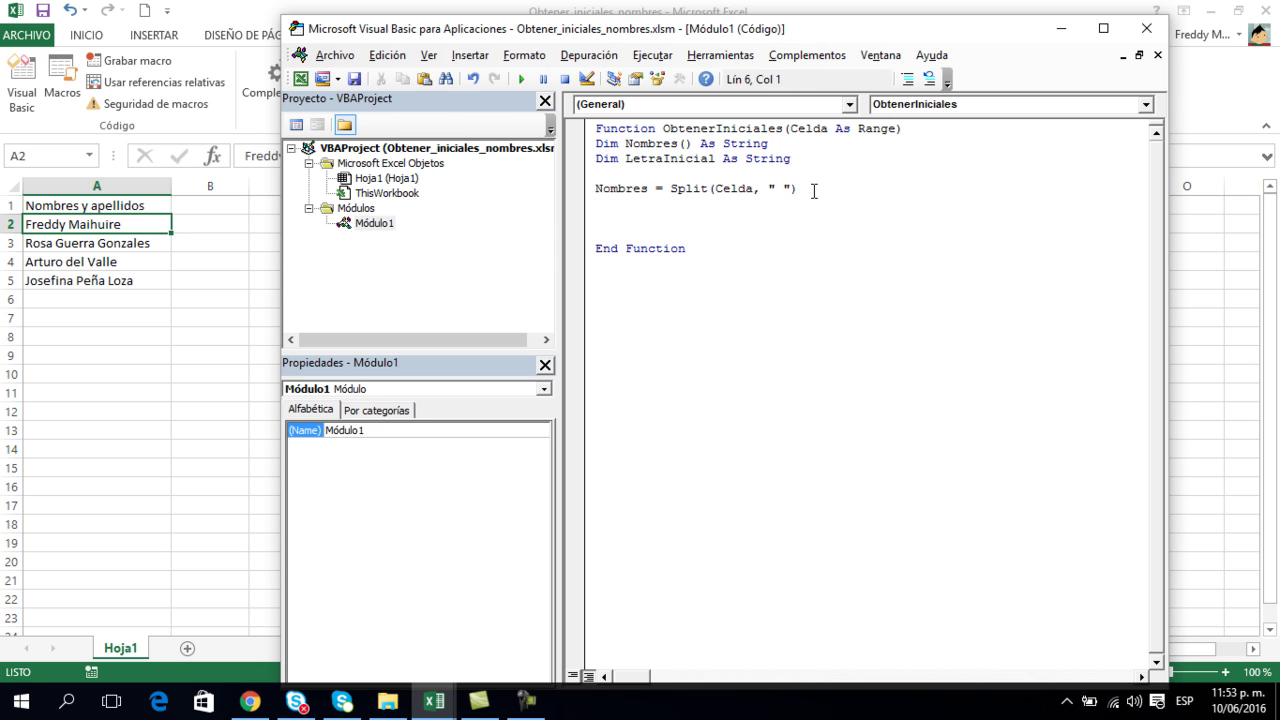
key("Return")
key("BackSpace")
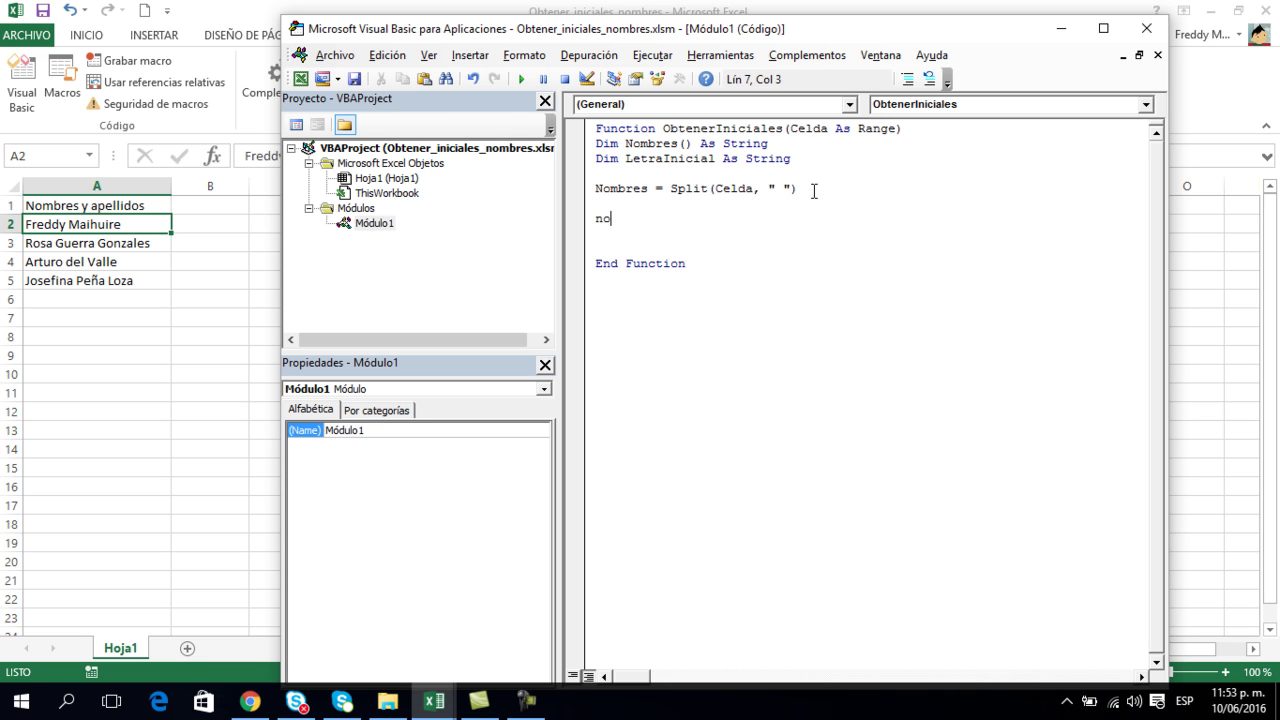
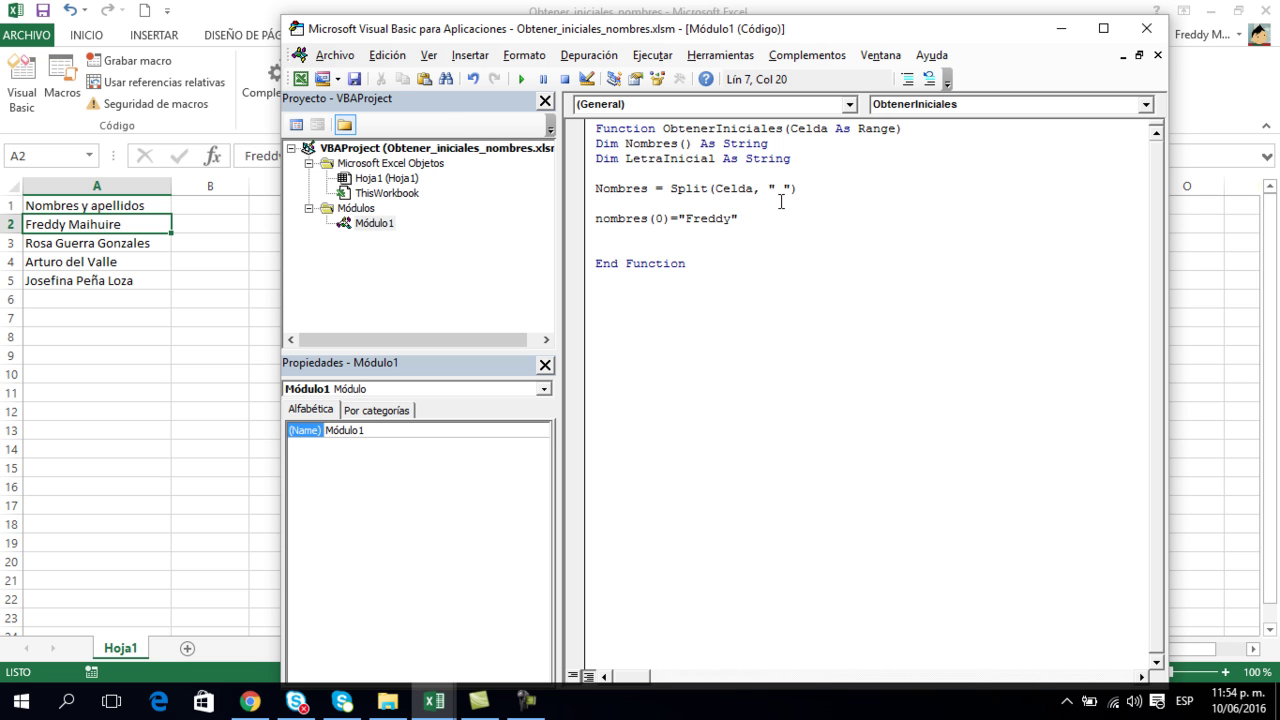
key("Return")
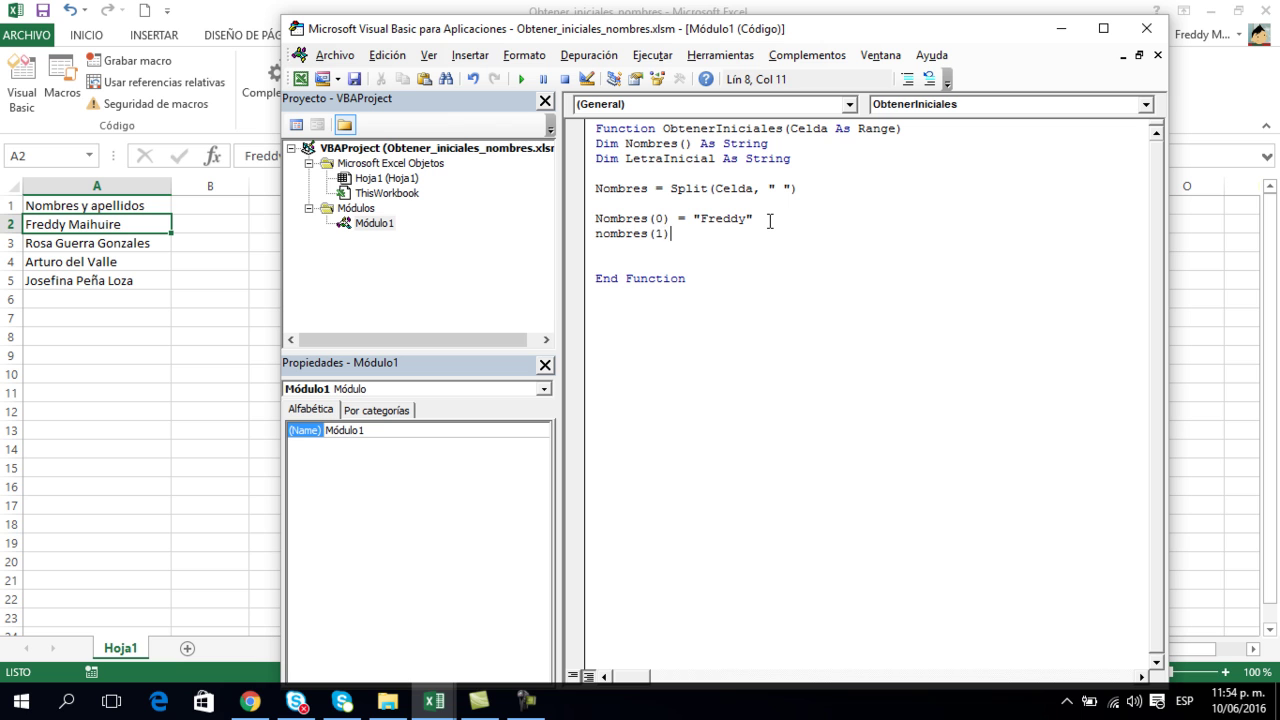
Step: Append a third surname to the name in cell A2
double_click(157, 223)
type("Chavez")
key("Return")
key("alt+F11")
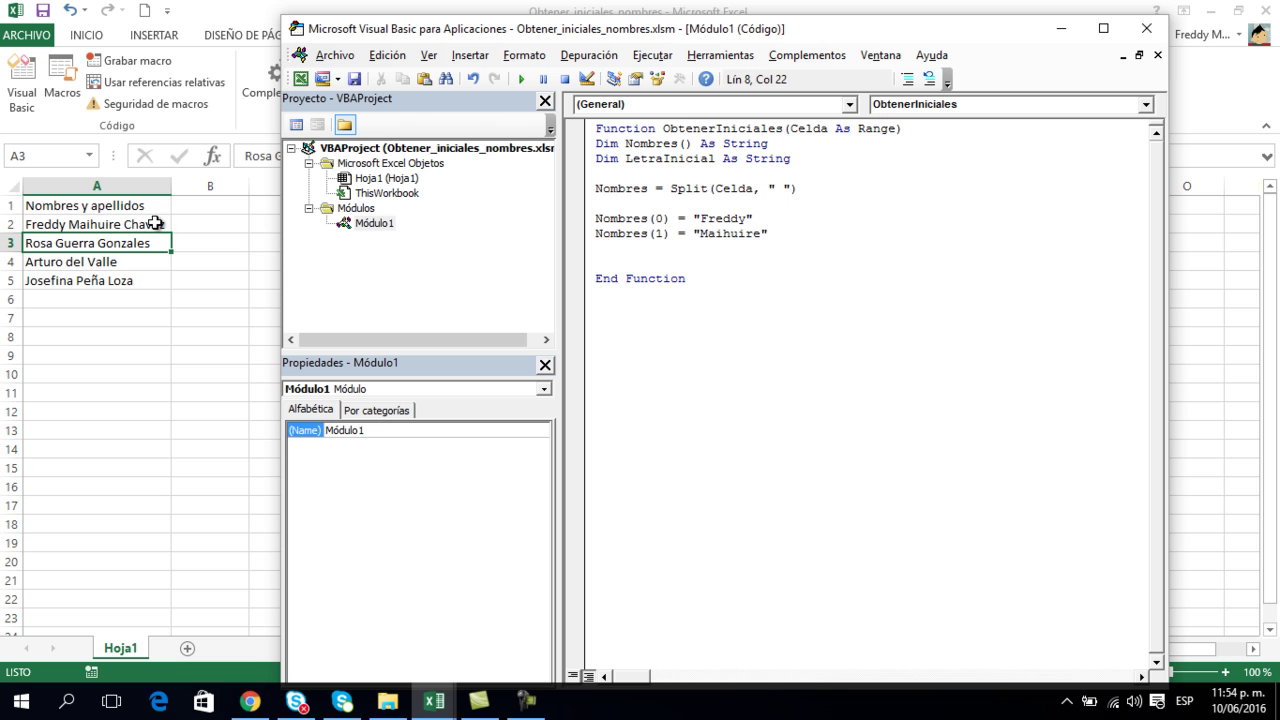
Step: Add a Nombres(2) test line holding the new third surname
left_click(600, 248)
type("Nombres(2)")
key("Left")
type("2)")
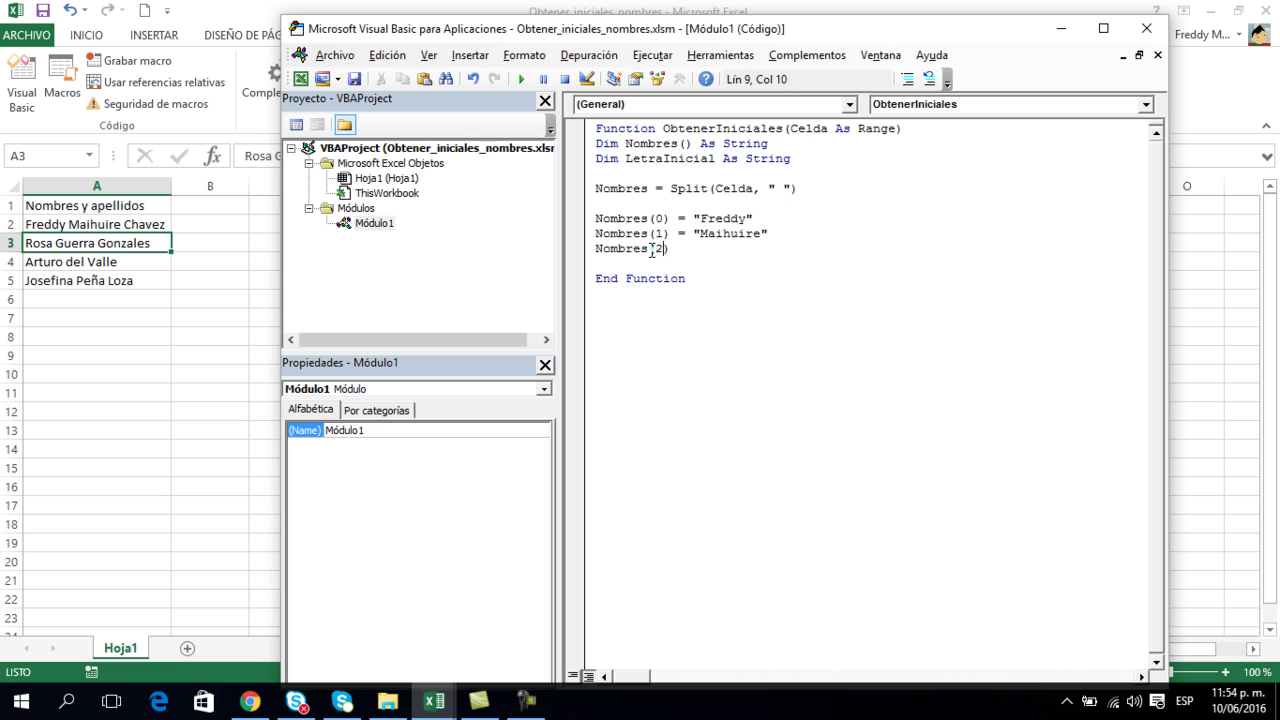
type("=\"Chavez\"")
key("Up")
key("Up")
Step: Comment out the three Nombres test lines with apostrophes
left_click(775, 249)
key("Home")
Step: Insert blank lines between the Split line and the commented test lines
key("Up")
key("Up")
type("'")
key("Down")
key("Left")
type("'")
key("Down")
key("Left")
type("'")
key("Up")
key("Up")
key("Up")
key("Return")
key("Up")
key("Return")
key("Up")
key("Up")
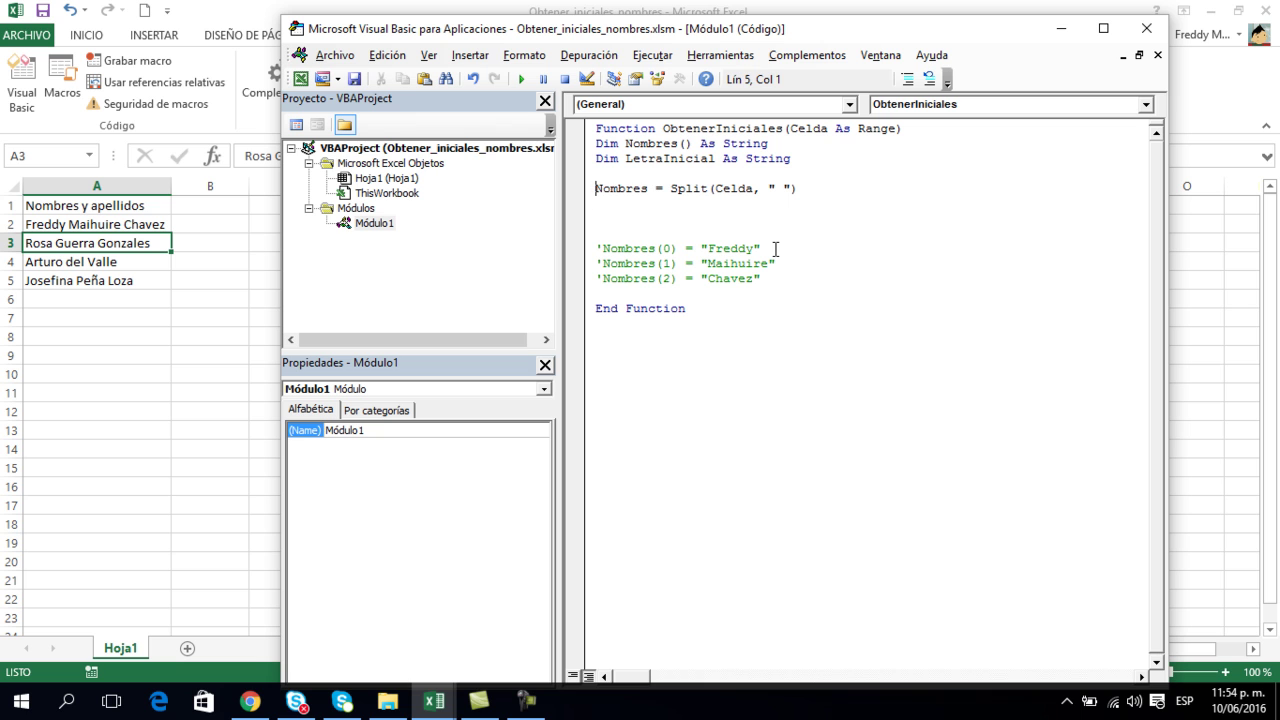
key("ctrl+shift+Right")
key("shift+Left")
key("Down")
key("Down")
key("Down")
key("Down")
key("Down")
key("Up")
key("Up")
key("Right")
key("Right")
key("Right")
key("Right")
key("Down")
key("Up")
key("Up")
key("Up")
key("Up")
Step: Write the loop For i = LBound(Nombres) To UBound(Nombres) … Next i with an indented empty body
key("Return")
type("for ")
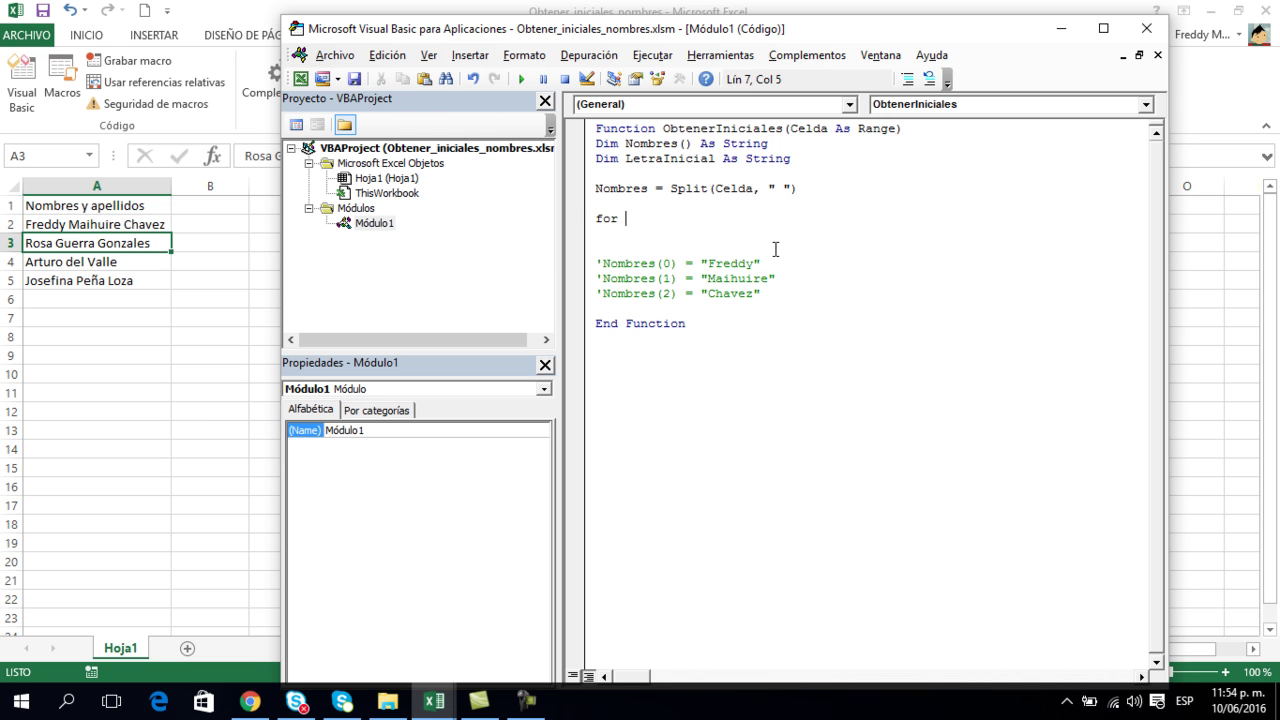
type("i")
type("=")
type("lbound(")
type("nombres) ")
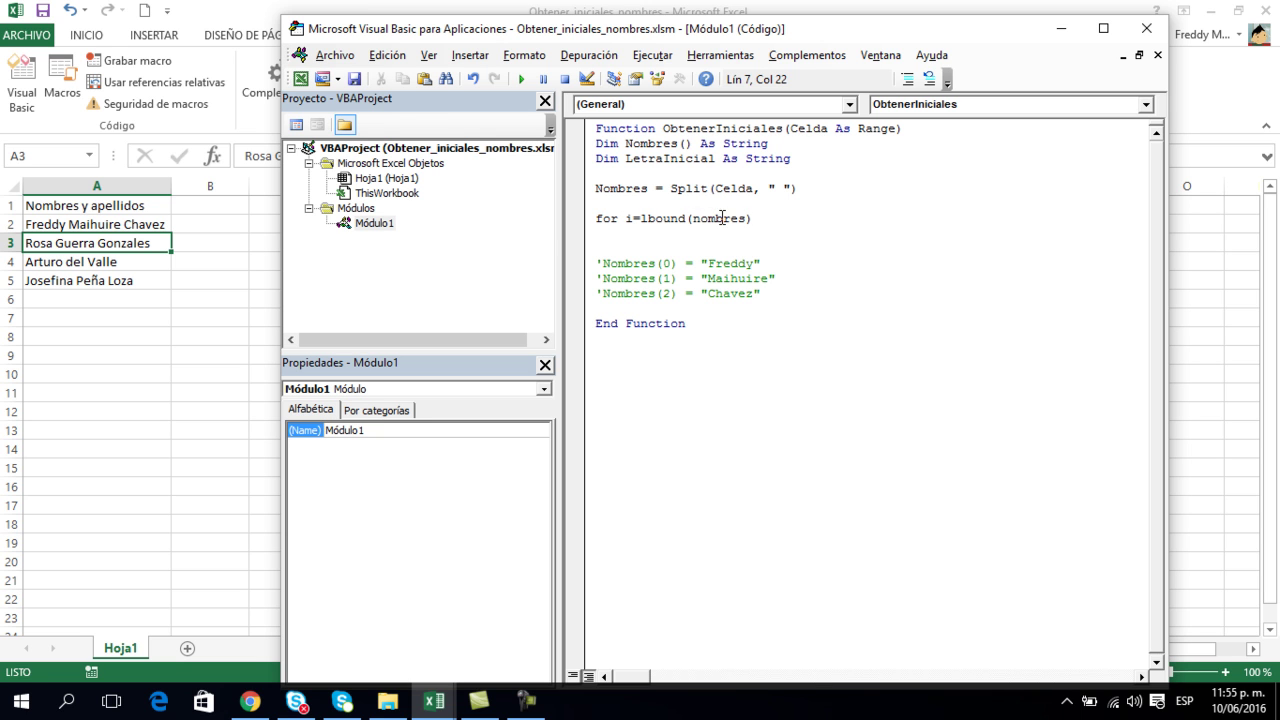
type("to ubound(")
type("nombres)")
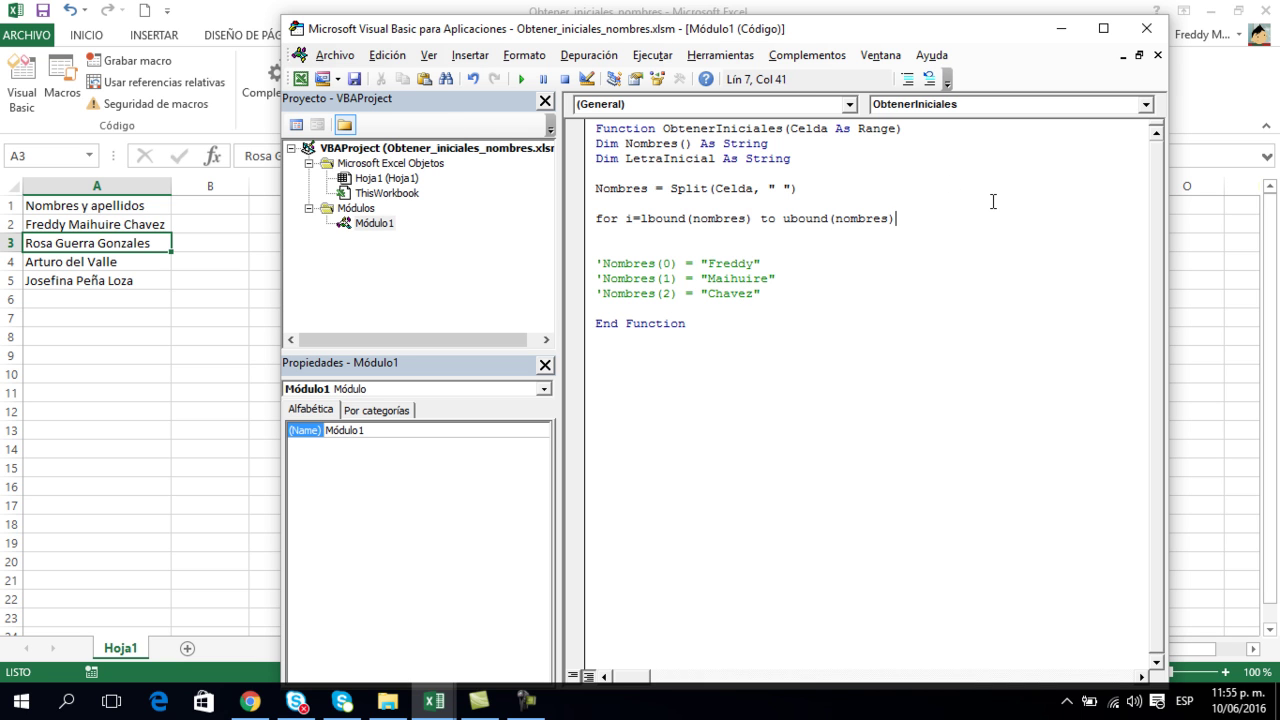
key("Return")
type("next i")
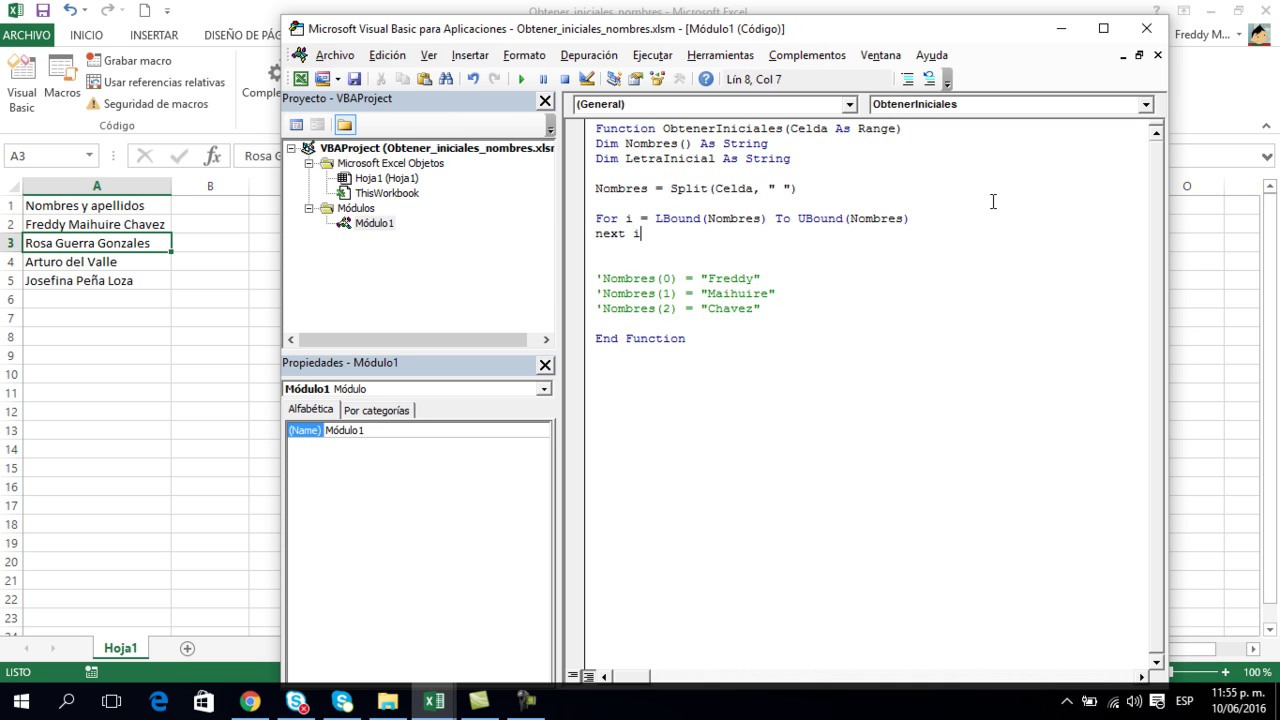
key("Home")
key("Return")
key("Up")
key("Tab")
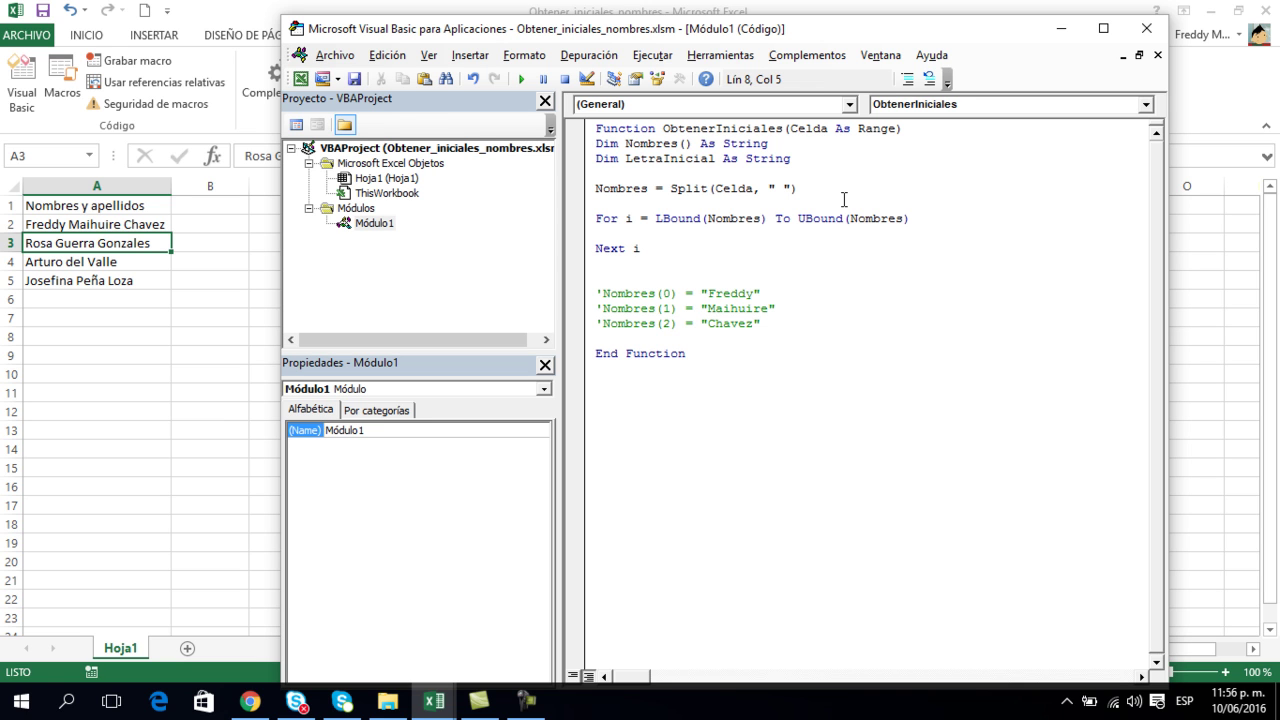
Step: Fill the loop body with LetraInicial = LetraInicial & Left(Nombres(i), 1)
type("letrainicial")
type("=")
type("letrainic")
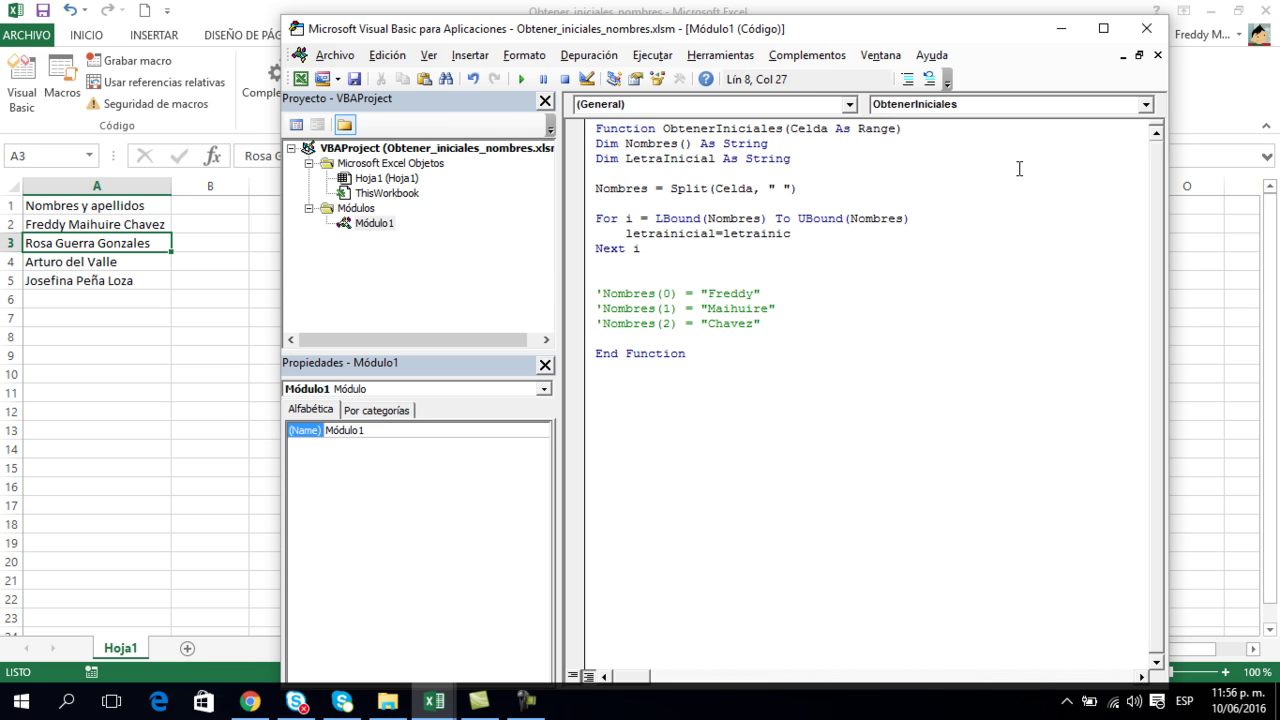
type("ial ")
type("& ")
type("left")
type("(")
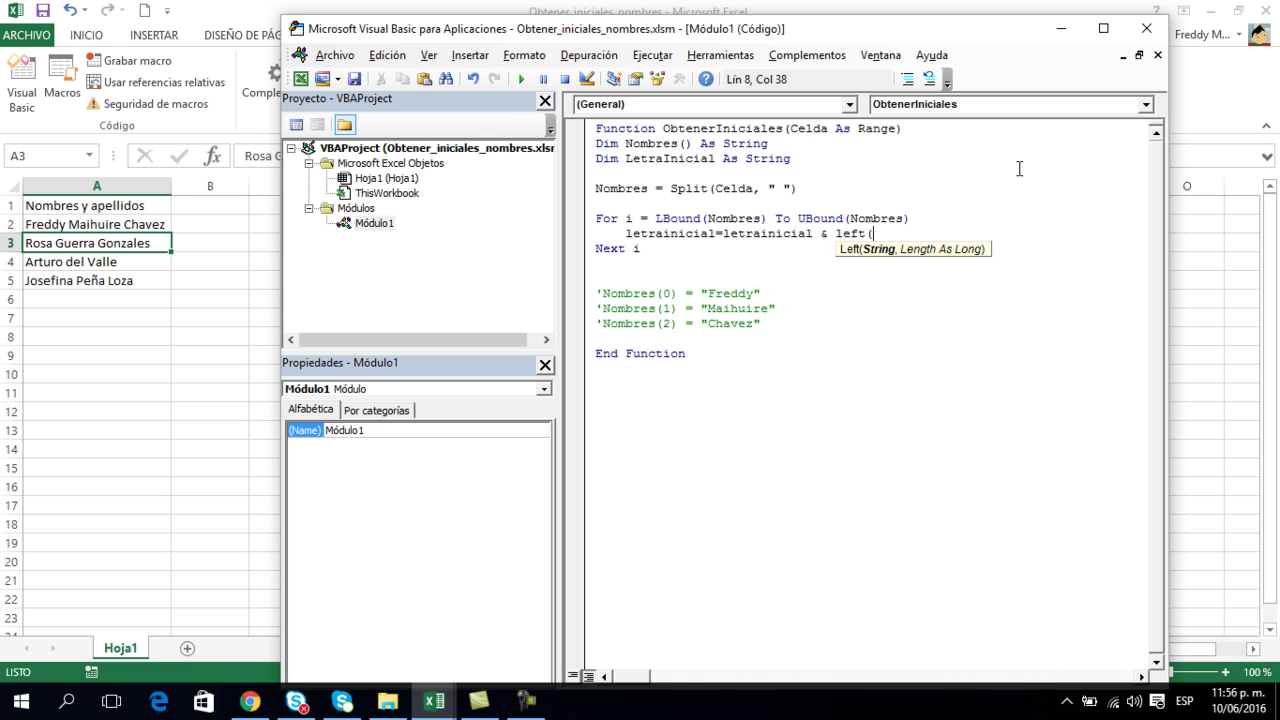
type("nombres")
type("(")
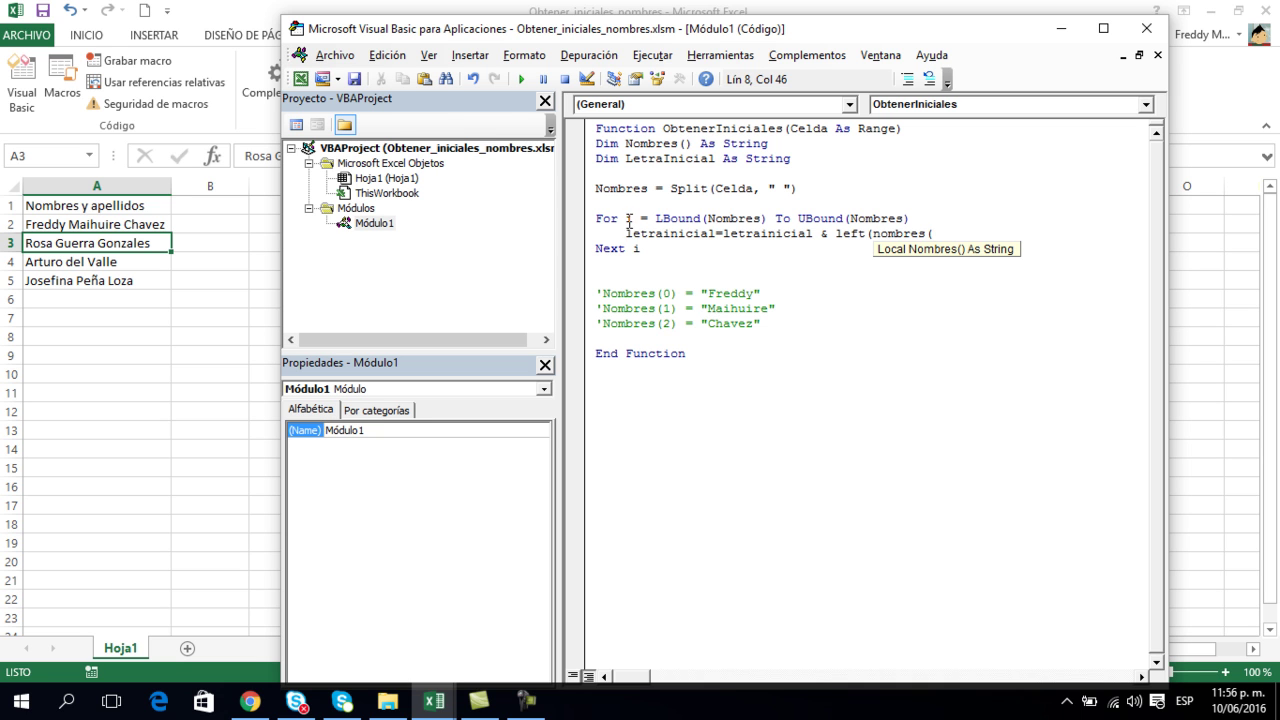
type("i)")
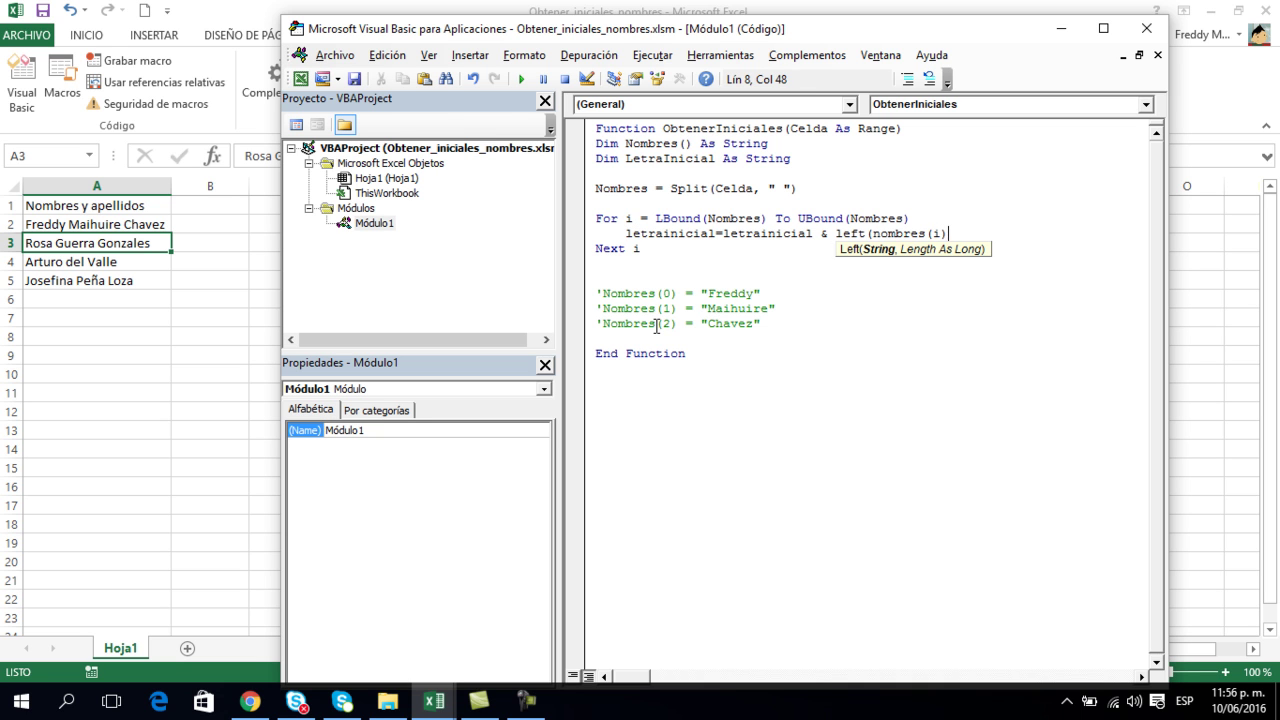
type(",1)")
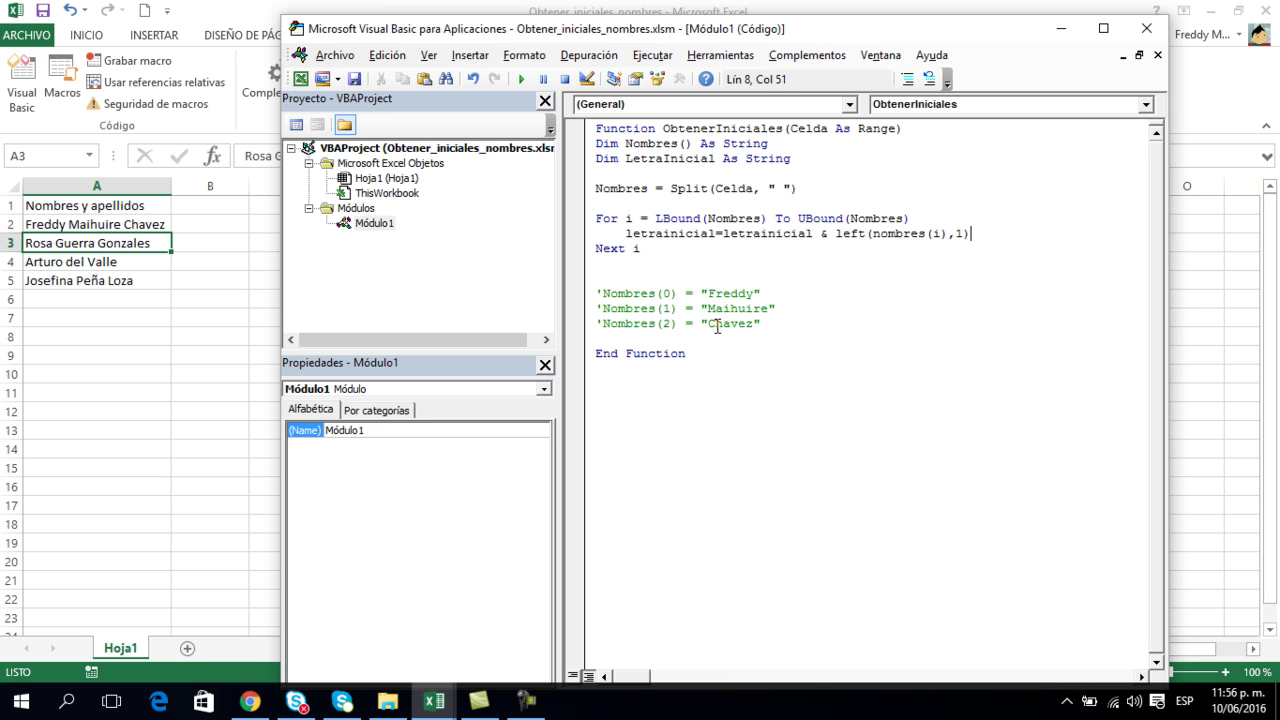
key("Down")
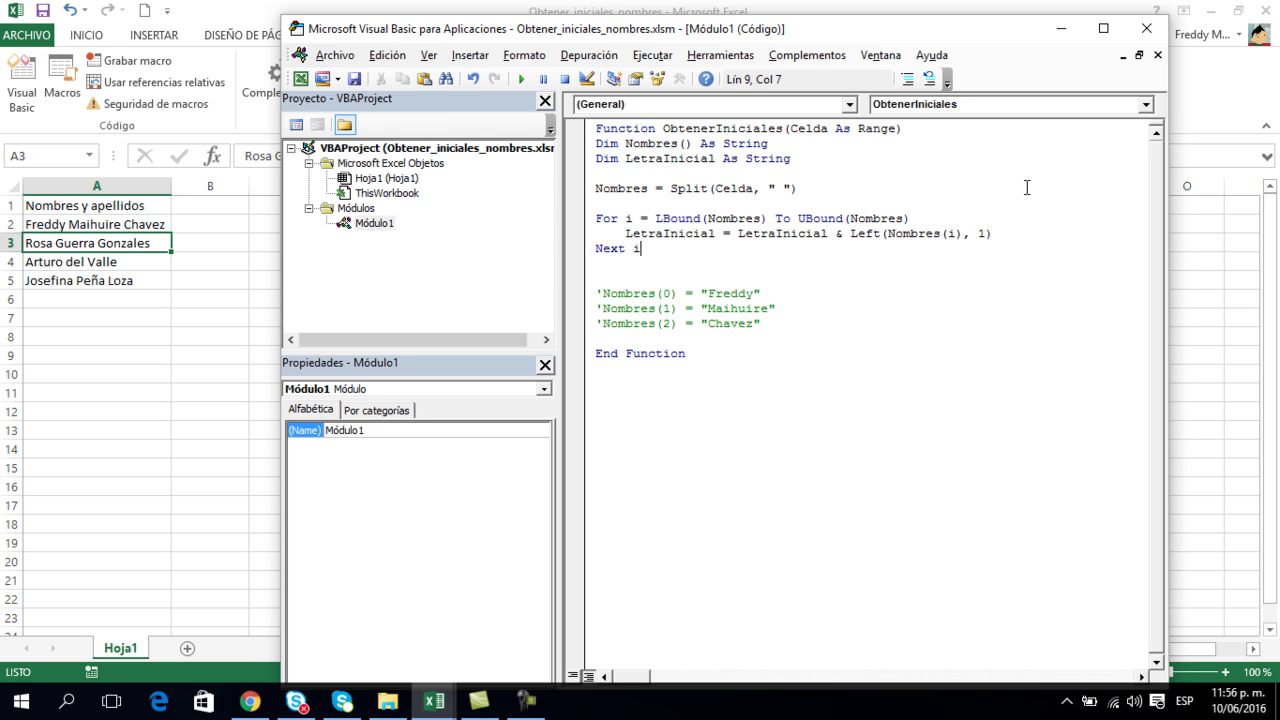
Step: Add ObtenerIniciales = LetraInicial after the loop and return to cell B2 on the sheet
key("Down")
double_click(716, 130)
key("ctrl+c")
left_click(616, 264)
key("ctrl+v")
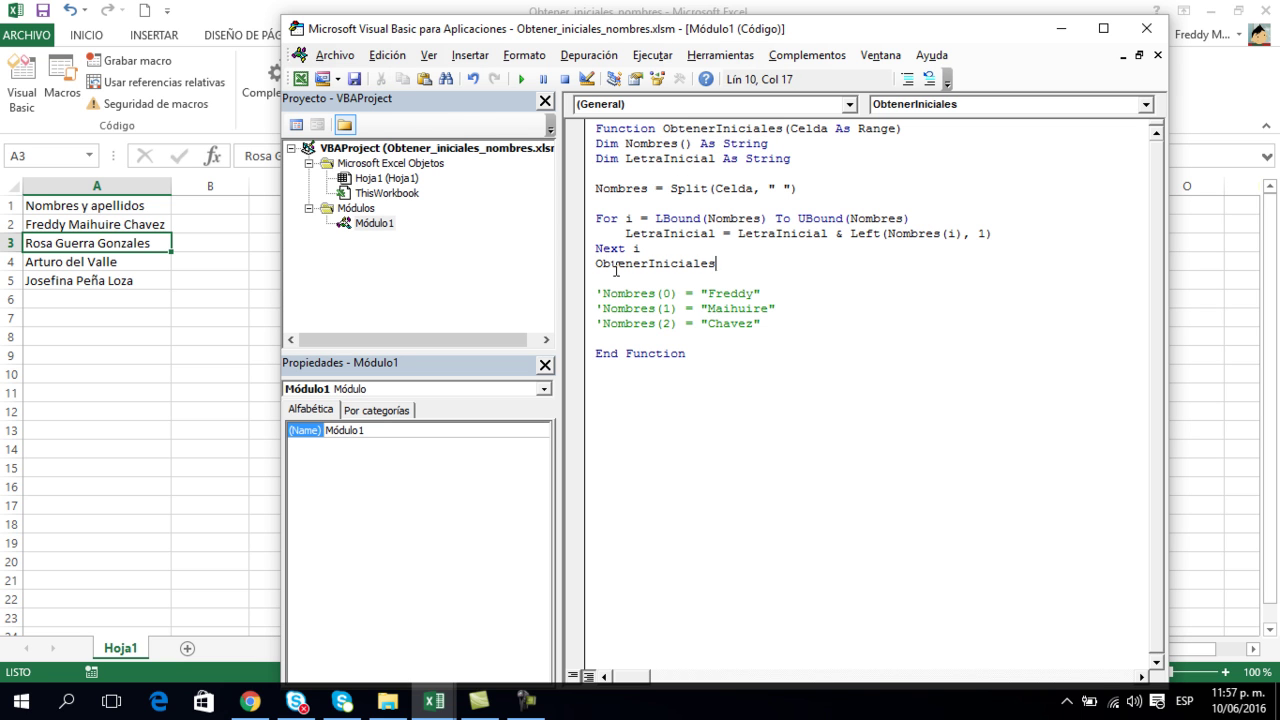
type("= ")
type("letrainicial")
key("Down")
key("Up")
left_click(191, 226)
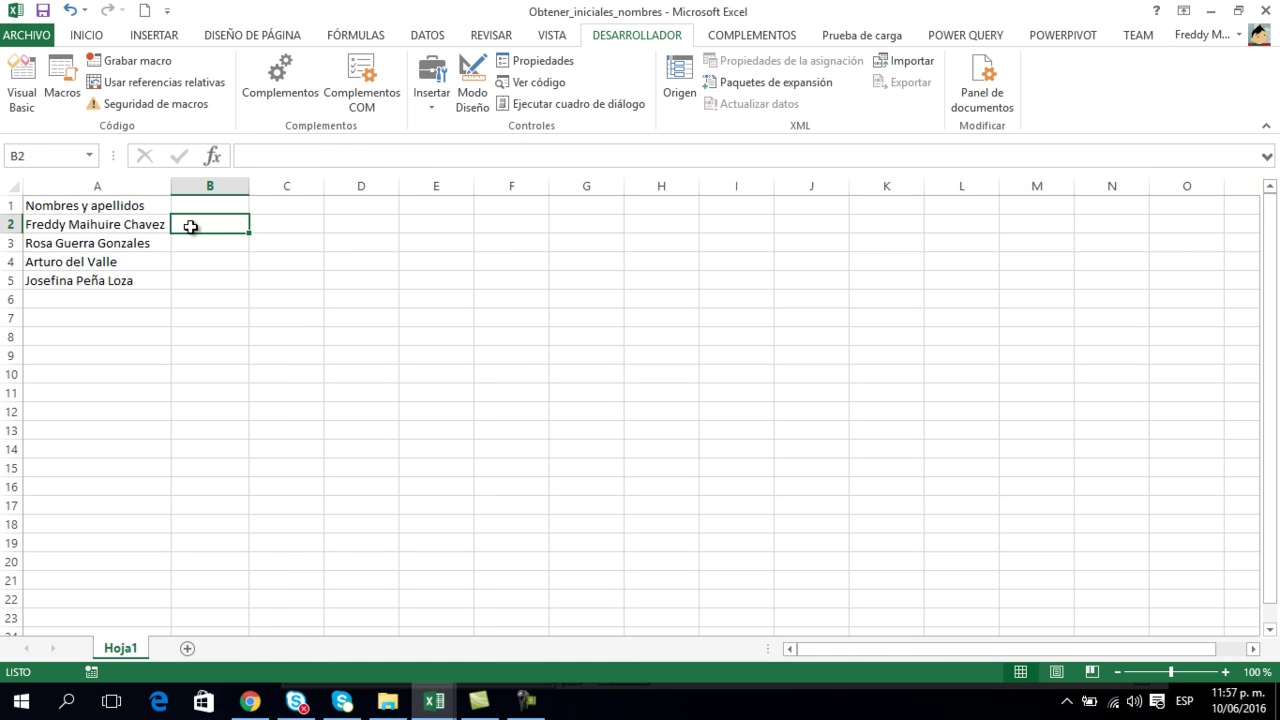
Step: Enter =ObtenerIniciales(A2) in B2 and check the FMC result
type("=obten")
key("Tab")
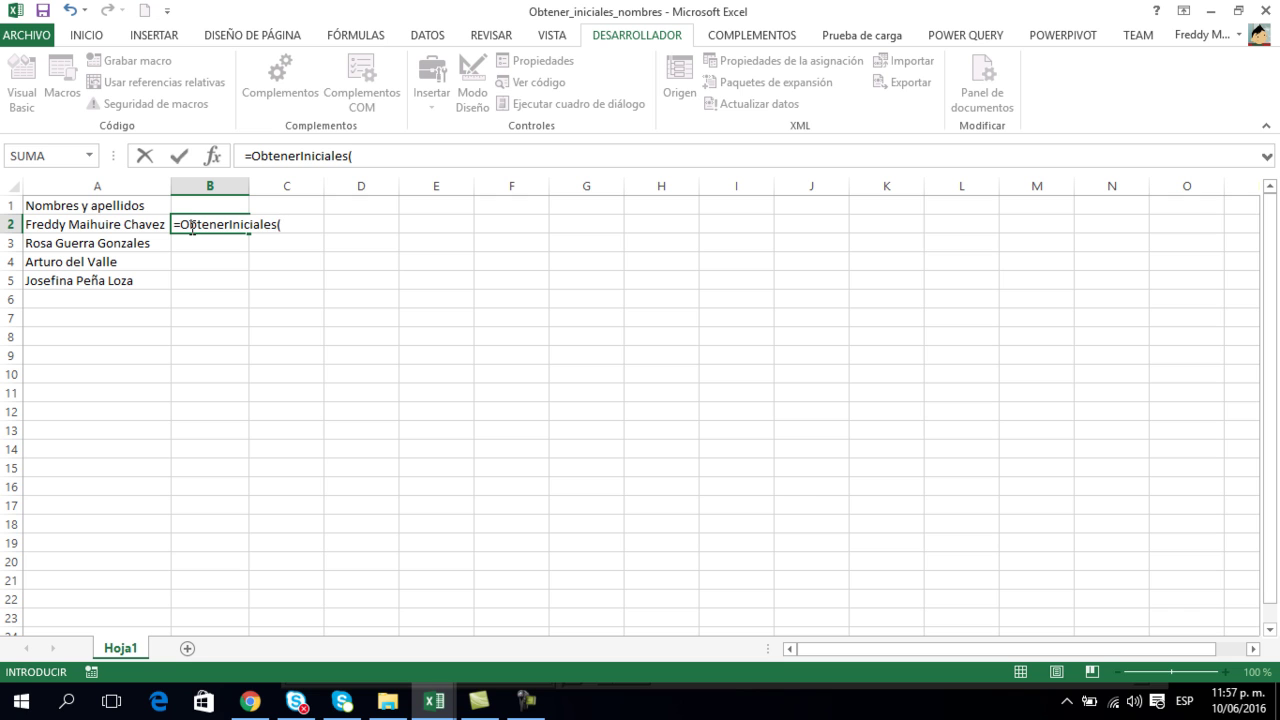
left_click(130, 227)
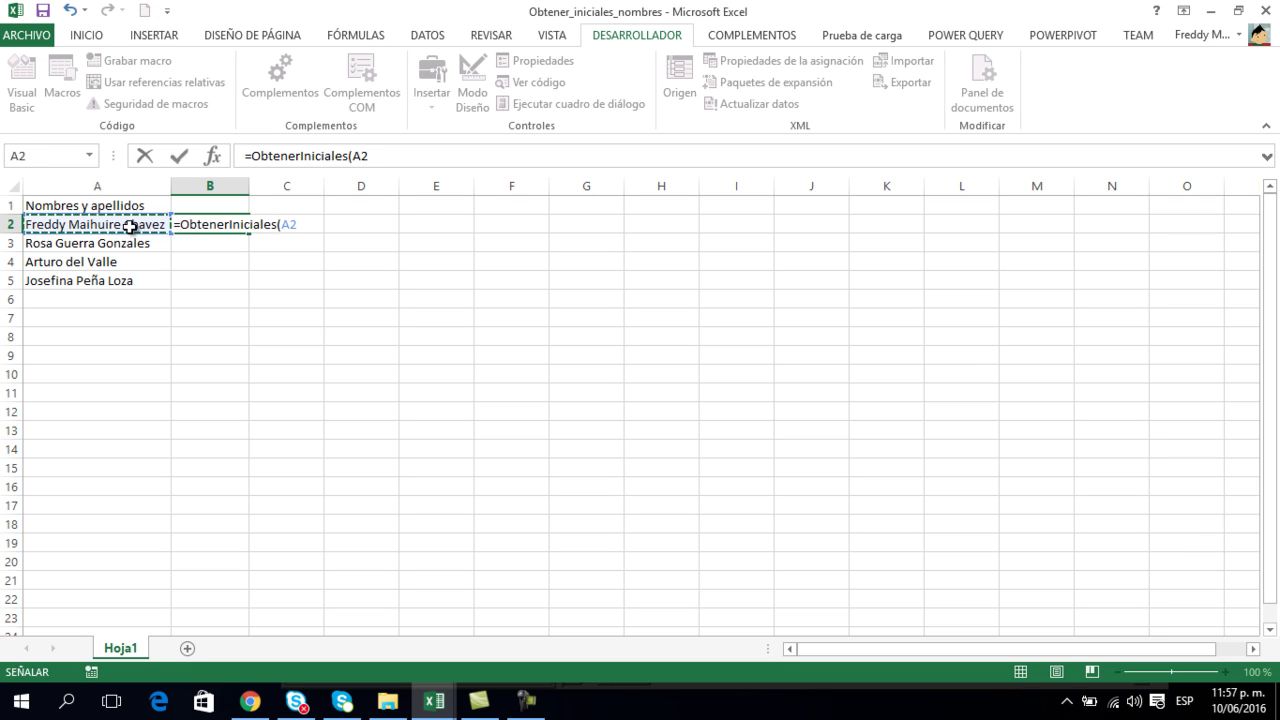
type(")")
key("Return")
key("Up")
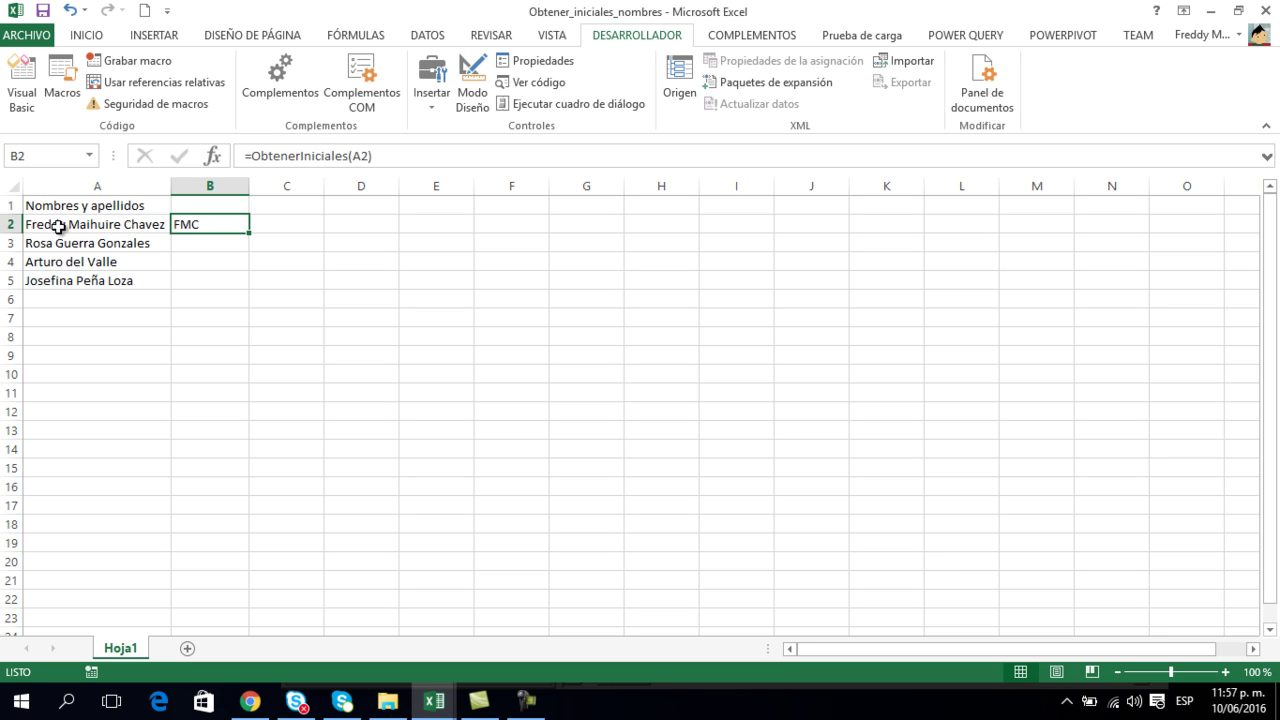
Step: Test the formula by deleting then restoring the space before the last surname in A2
double_click(132, 224)
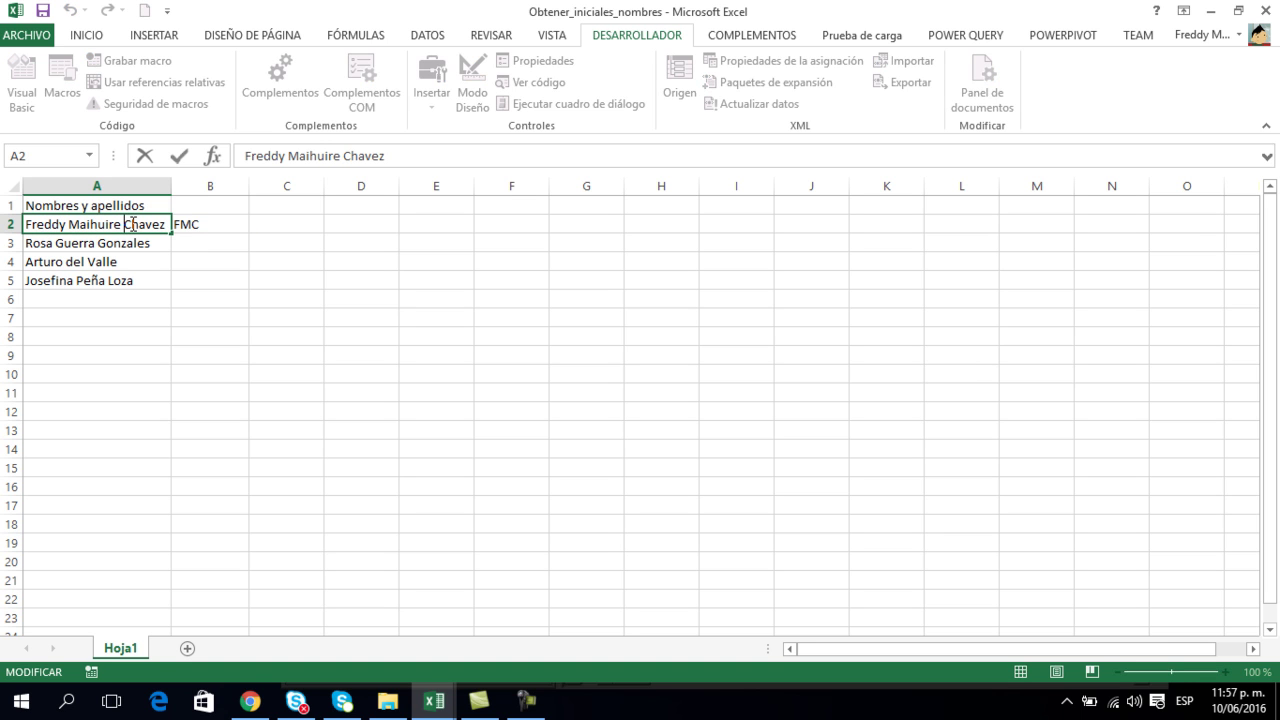
key("BackSpace")
key("Return")
left_click(132, 224)
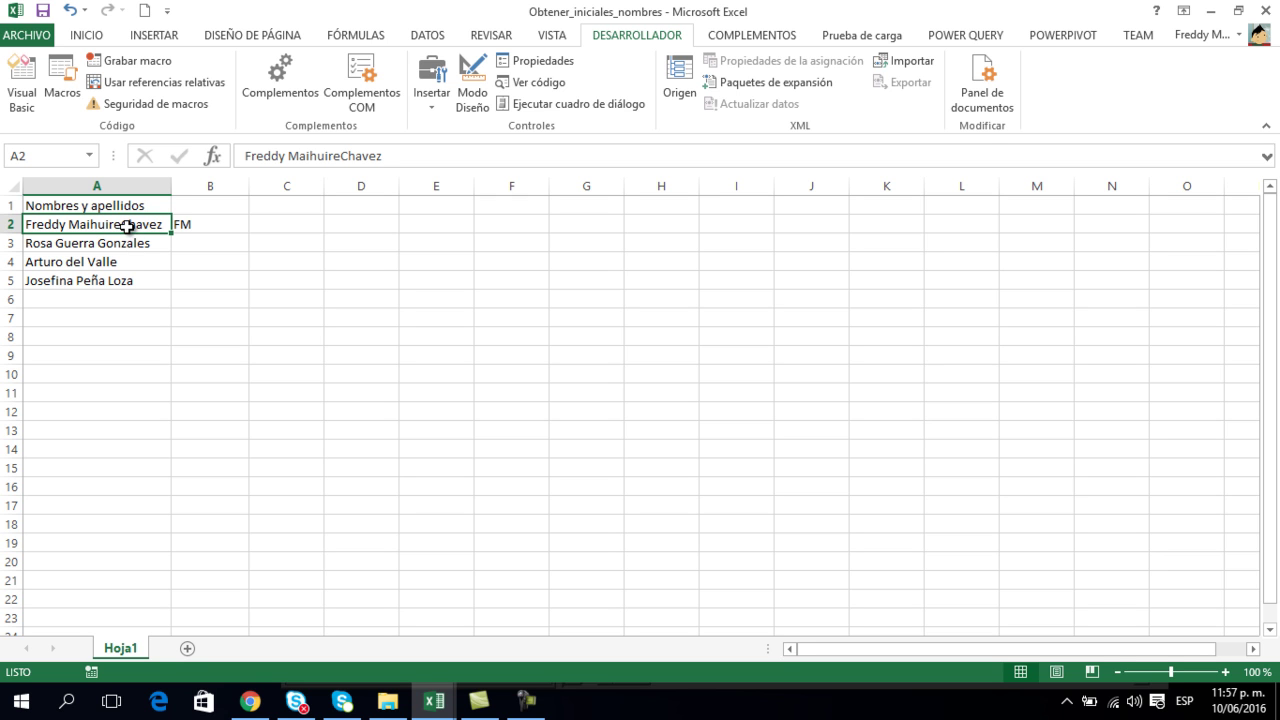
double_click(125, 224)
key("Return")
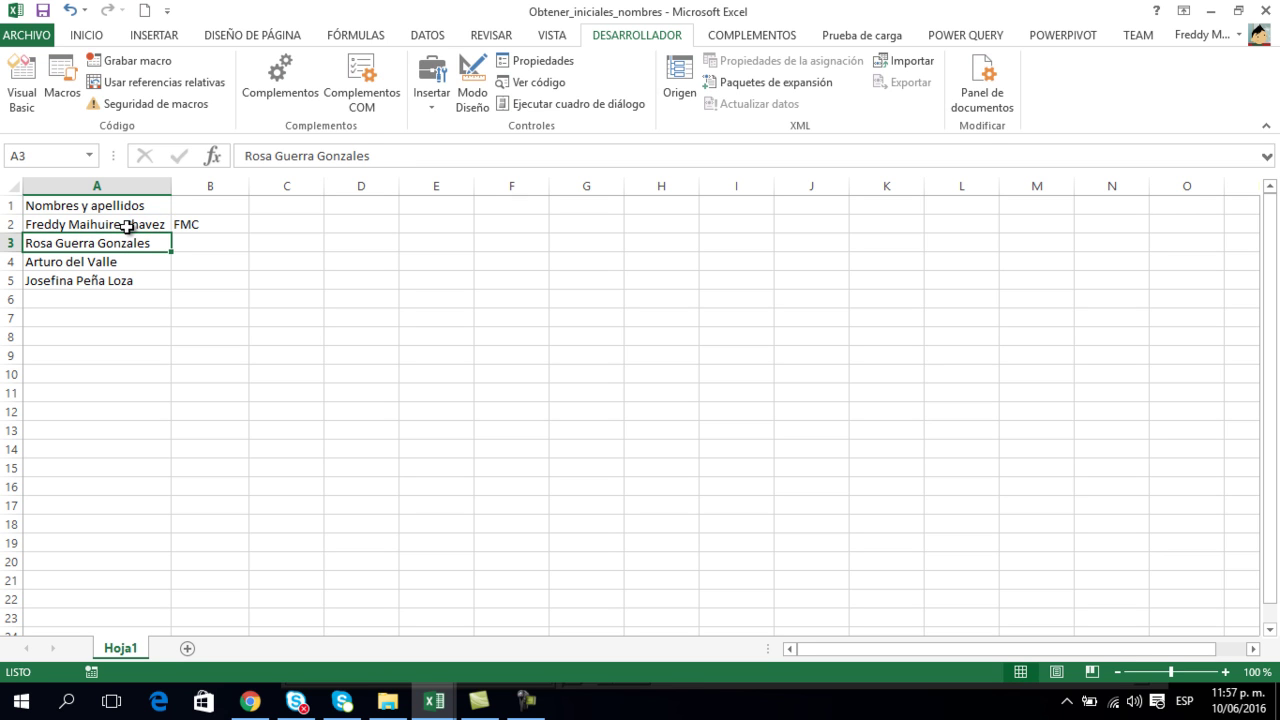
left_click(213, 225)
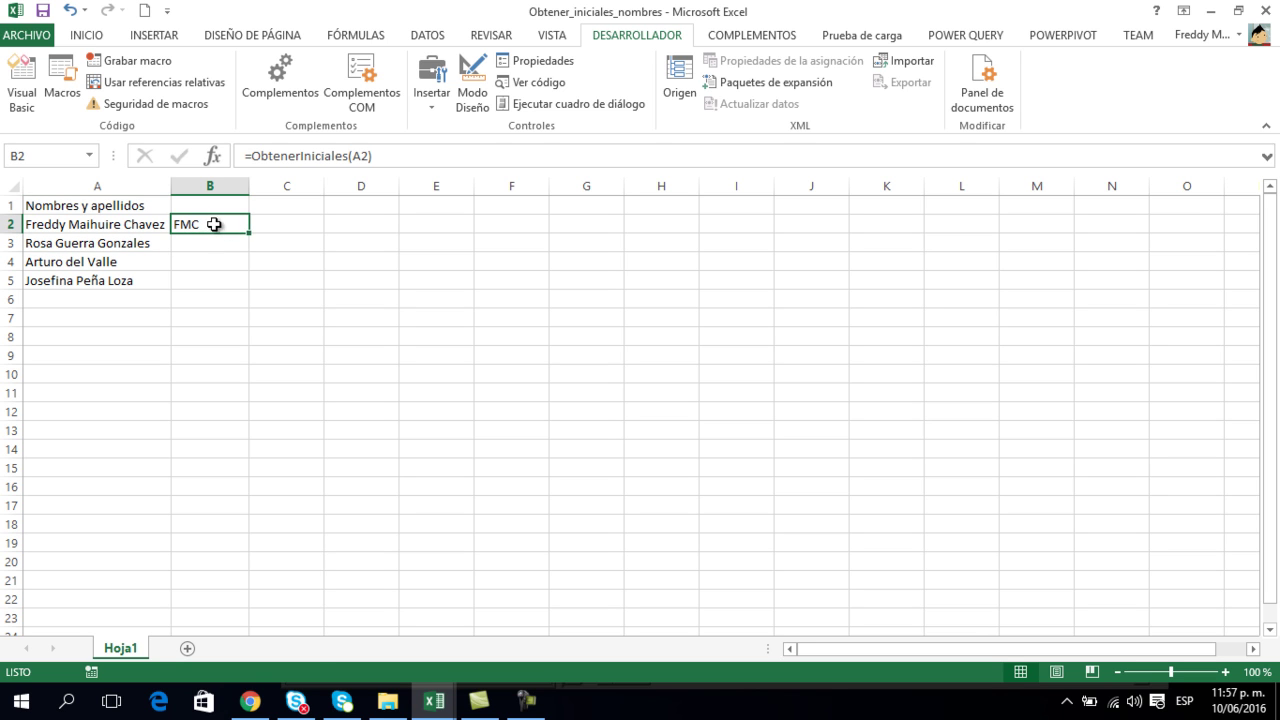
Step: Fill the ObtenerIniciales formula from B2 down to B5, check RGG, AdV and JPL, and select B2:B5
left_click_drag(249, 232, 247, 290)
left_click(209, 274)
key("Left")
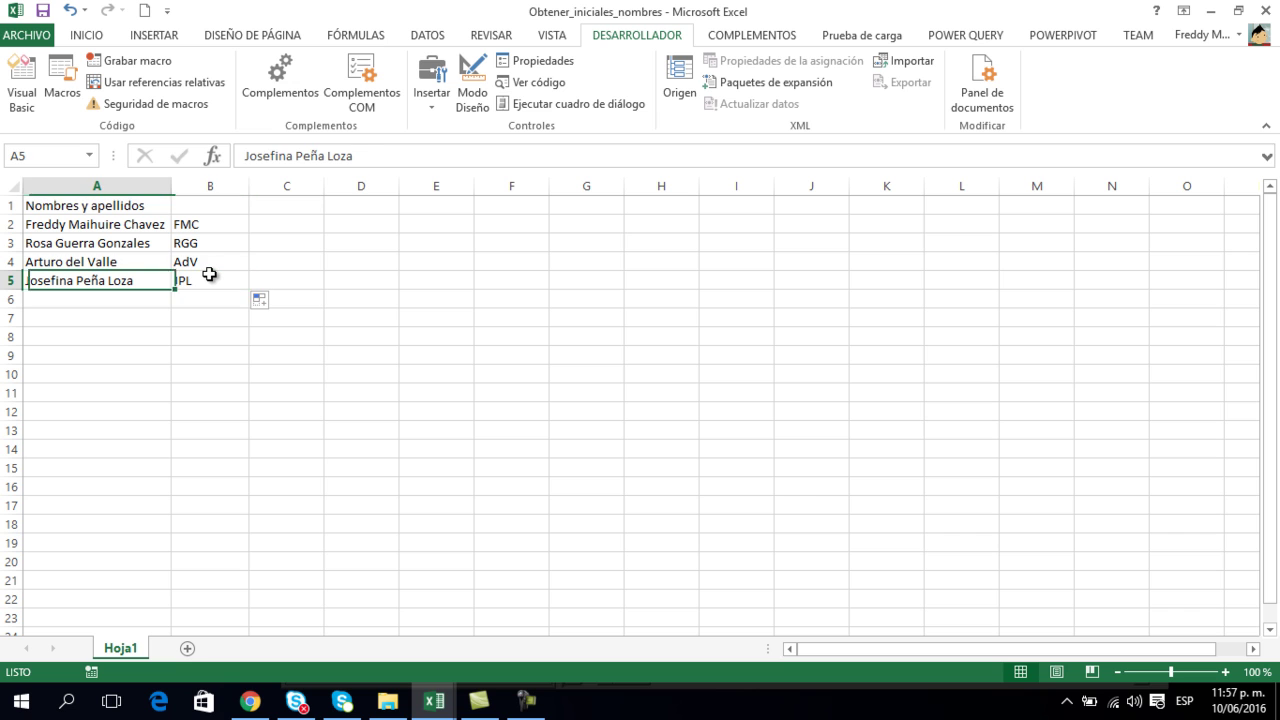
left_click(209, 274)
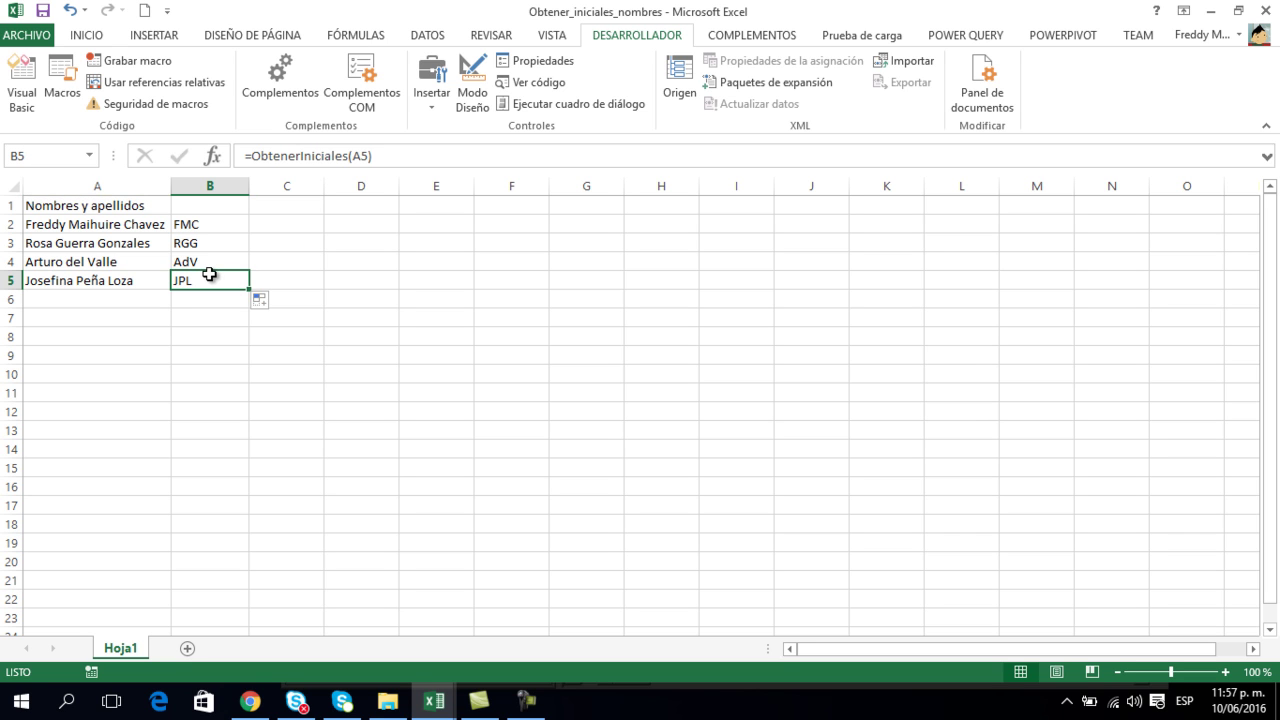
key("Left")
left_click(209, 274)
key("ctrl+shift+Up")
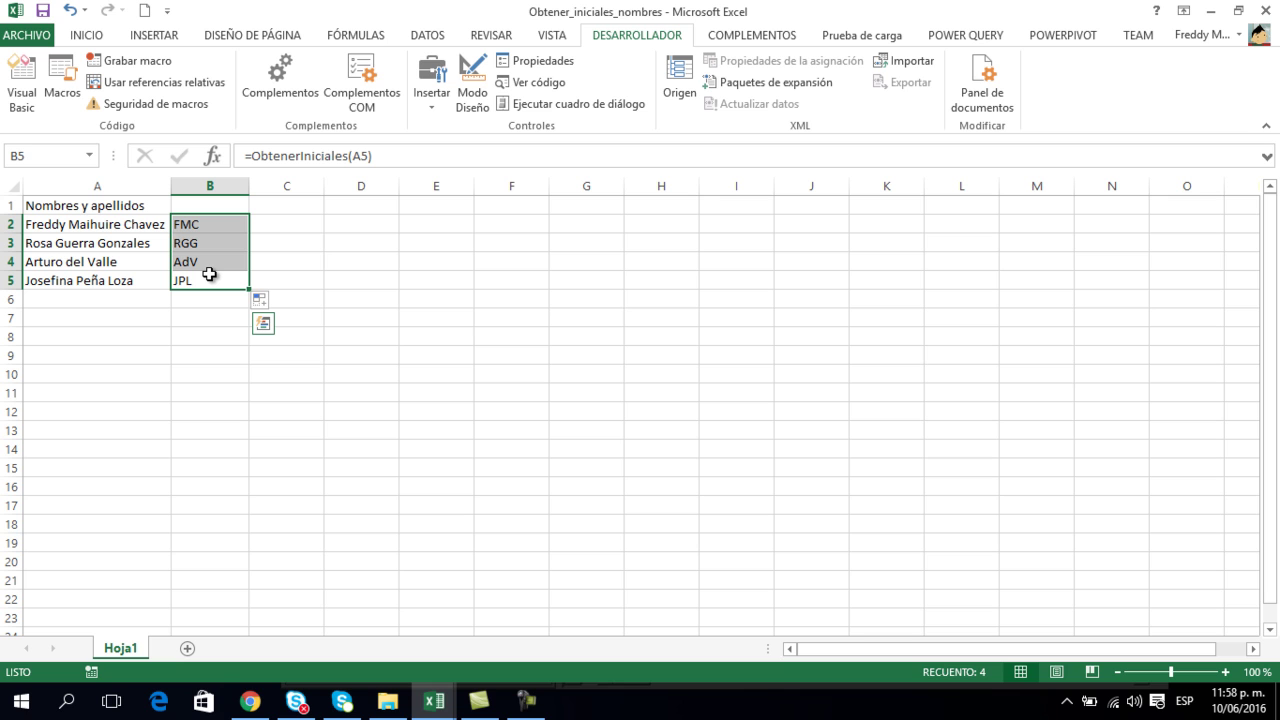